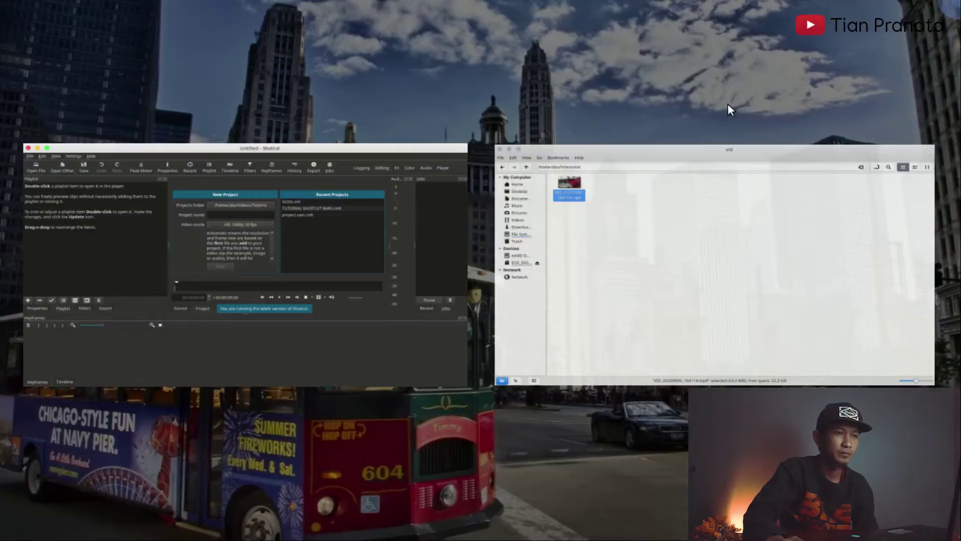
# Import VID_20200909_164114.mp4 from the vid folder into the Shotcut playlist and append it to the timeline.
pyautogui.click(677, 205)
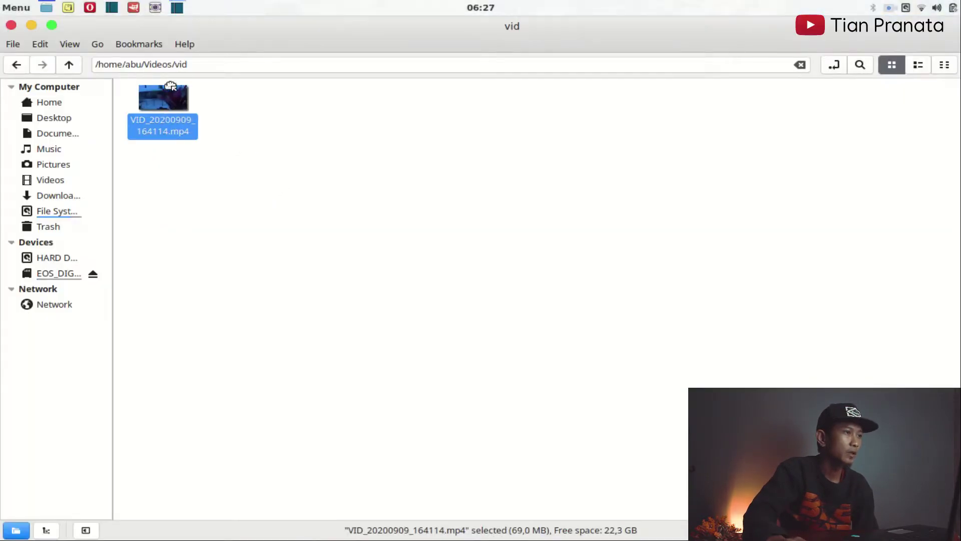
pyautogui.moveTo(173, 107); pyautogui.dragTo(145, 228)
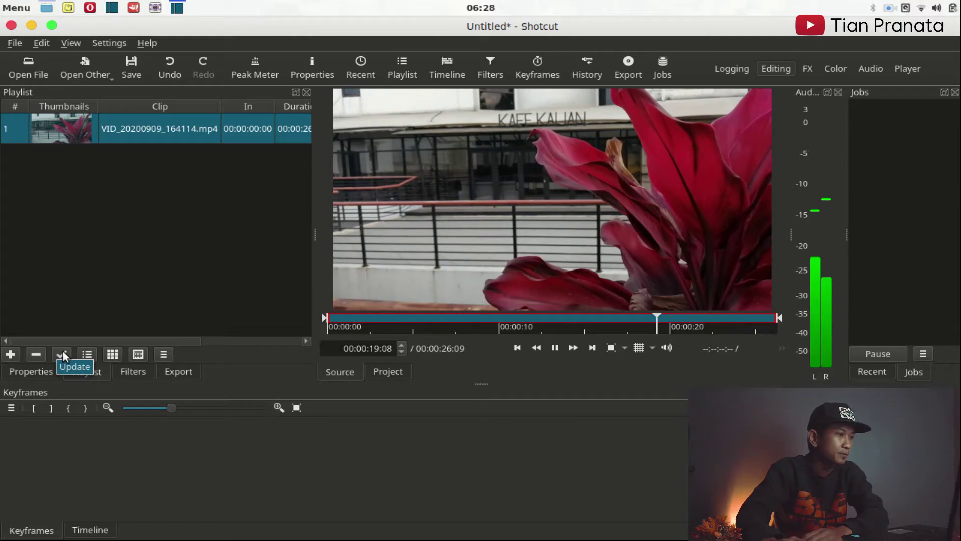
pyautogui.moveTo(70, 123); pyautogui.dragTo(157, 479)
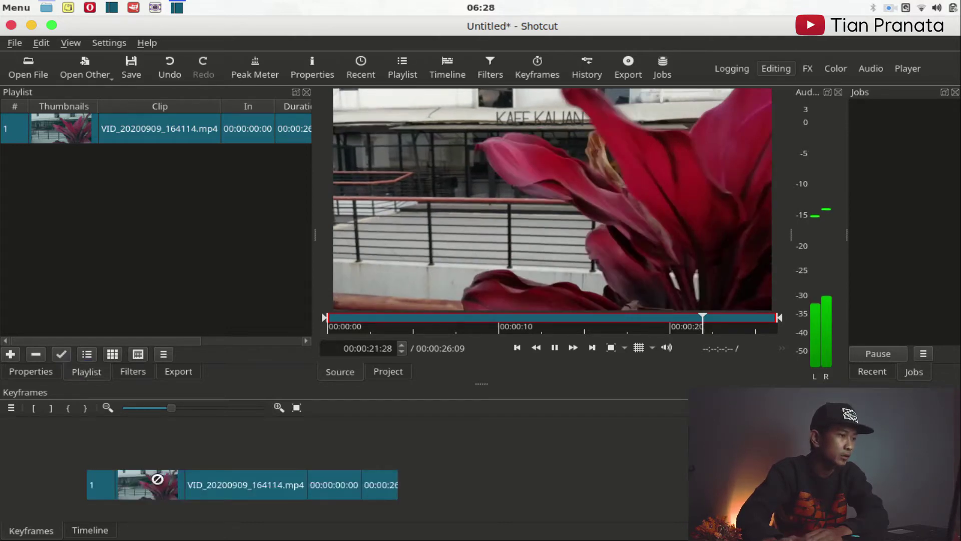
pyautogui.moveTo(157, 480); pyautogui.dragTo(519, 448)
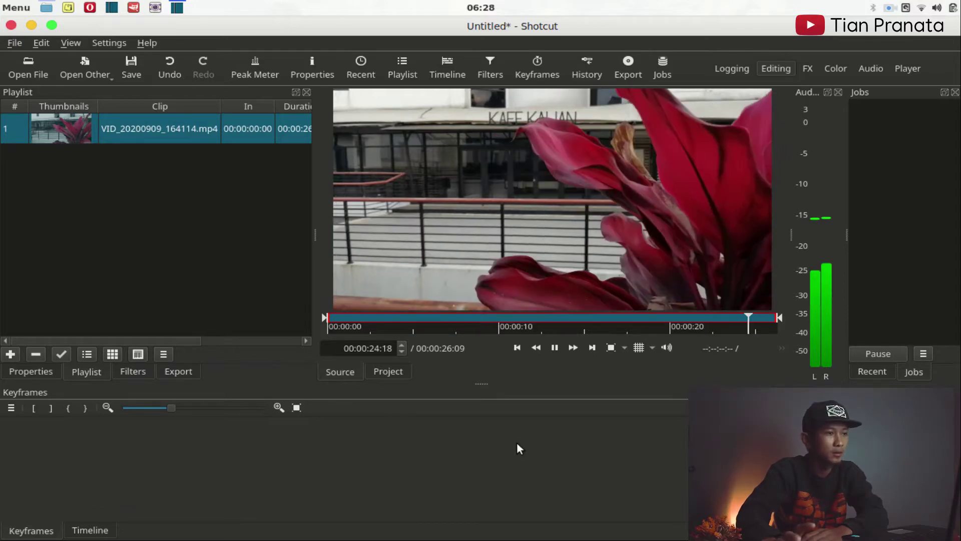
pyautogui.press('a')
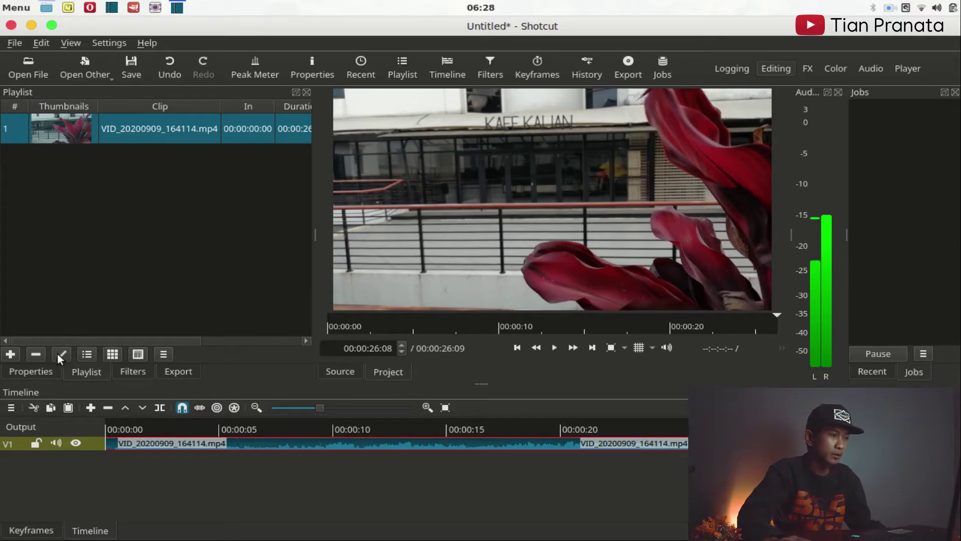
# Add the Size, Position & Rotate video filter to the clip on track V1.
pyautogui.click(126, 371)
pyautogui.click(17, 224)
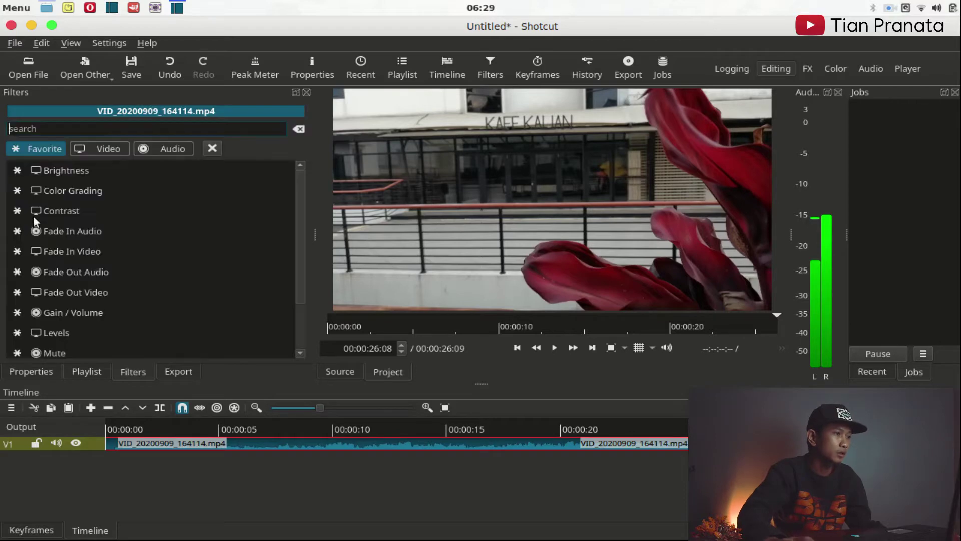
pyautogui.scroll(-3, 122, 248)
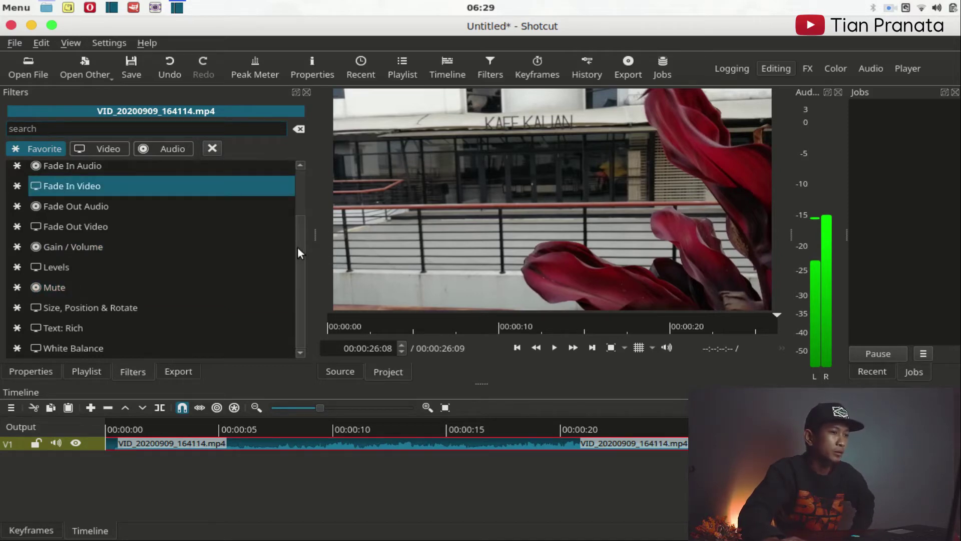
pyautogui.moveTo(299, 252); pyautogui.dragTo(313, 304)
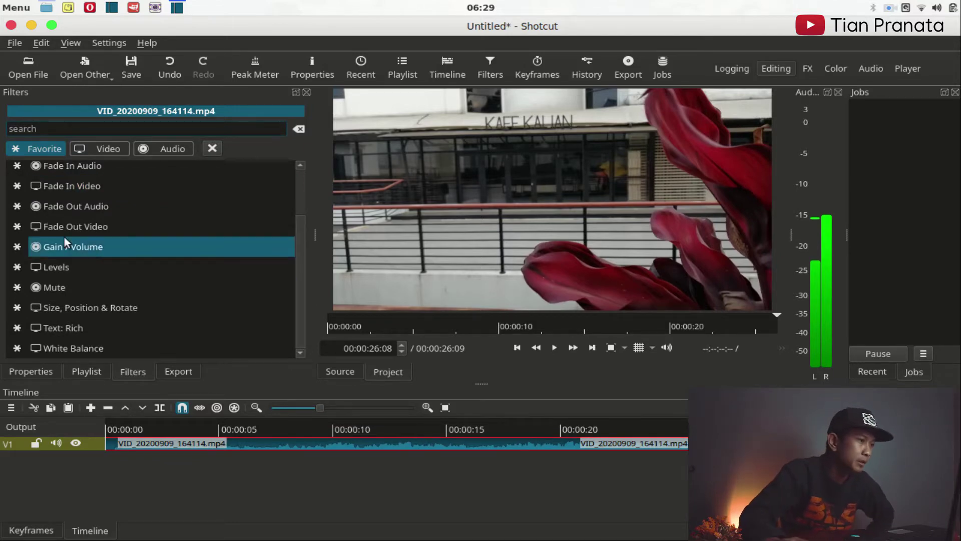
pyautogui.click(82, 308)
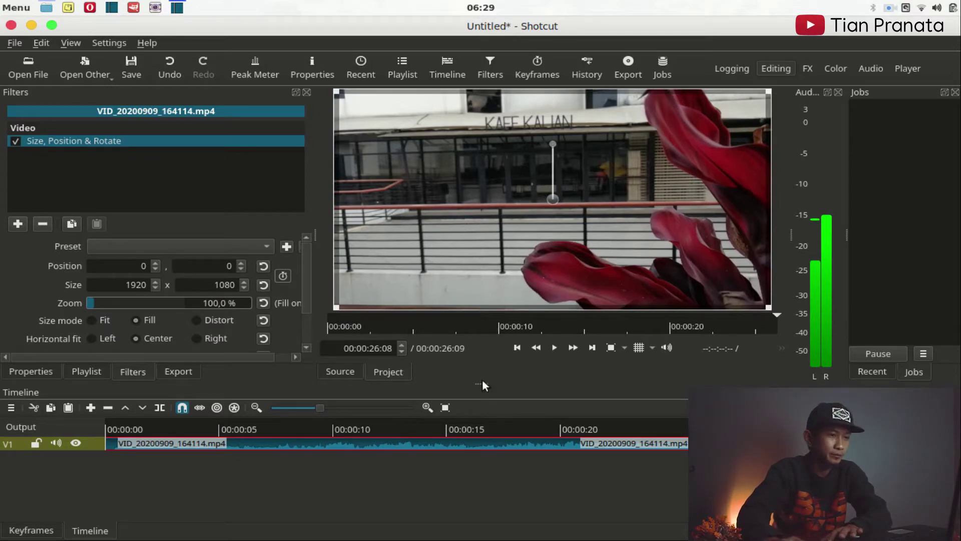
# Preview the first eight seconds or so of the clip from its beginning.
pyautogui.click(517, 347)
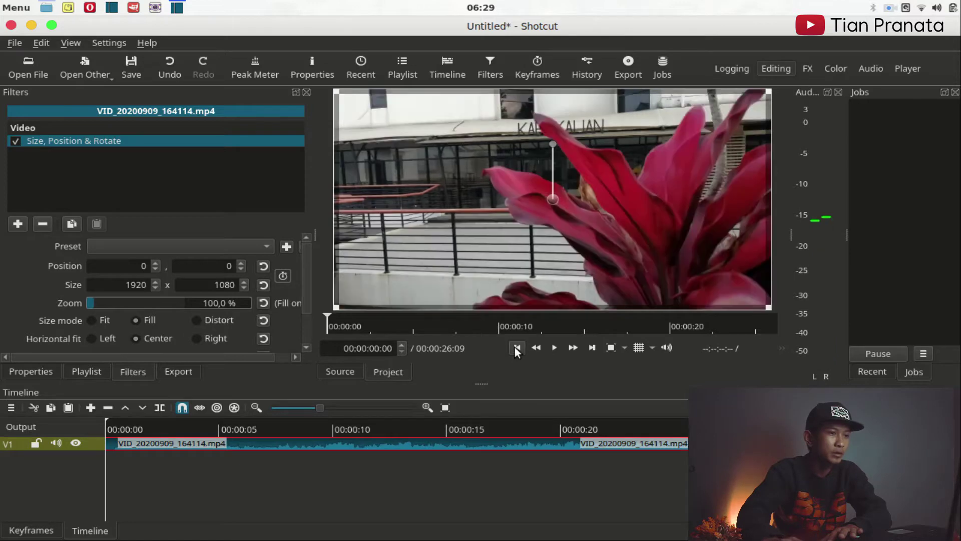
pyautogui.click(555, 347)
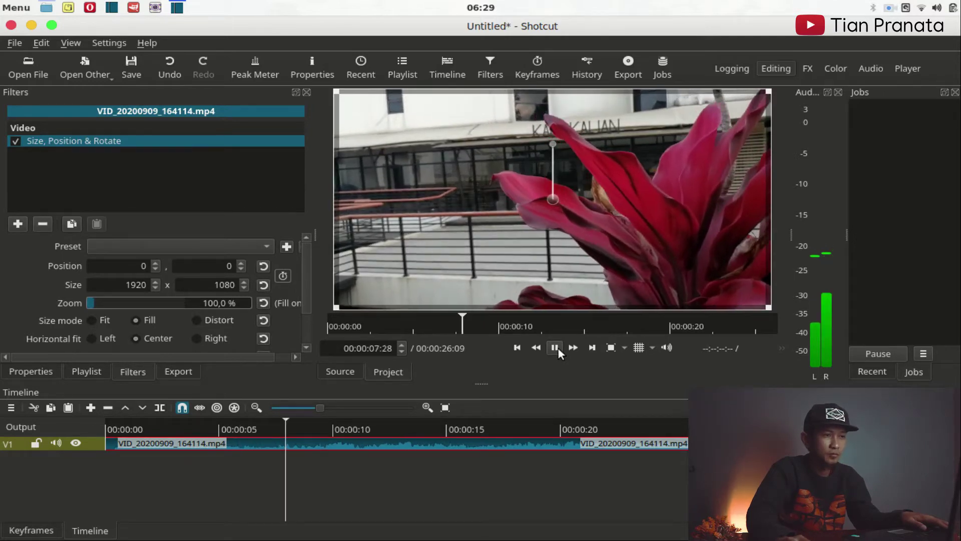
pyautogui.click(555, 347)
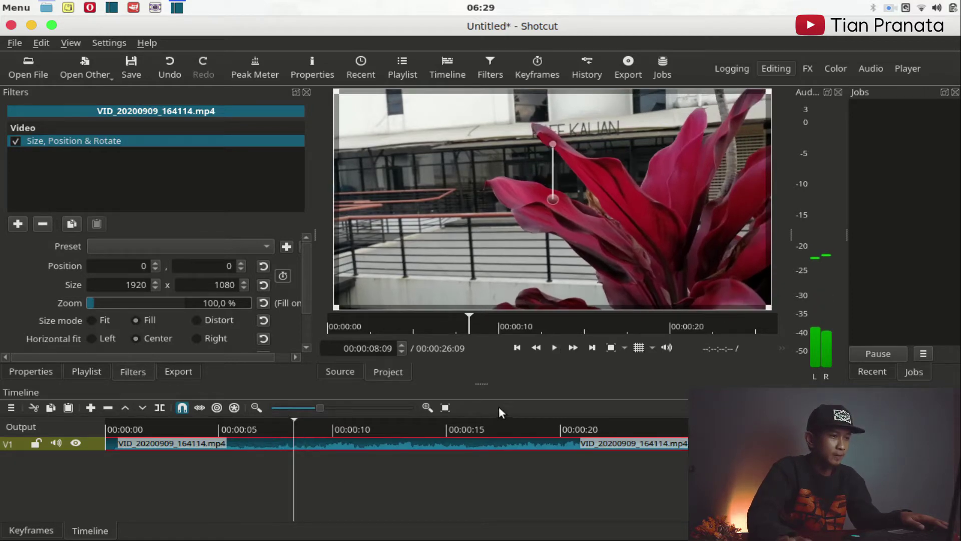
# Enable keyframes for the filter's position and size at 00:00:00:00 and set that first keyframe's type to Smooth.
pyautogui.click(518, 348)
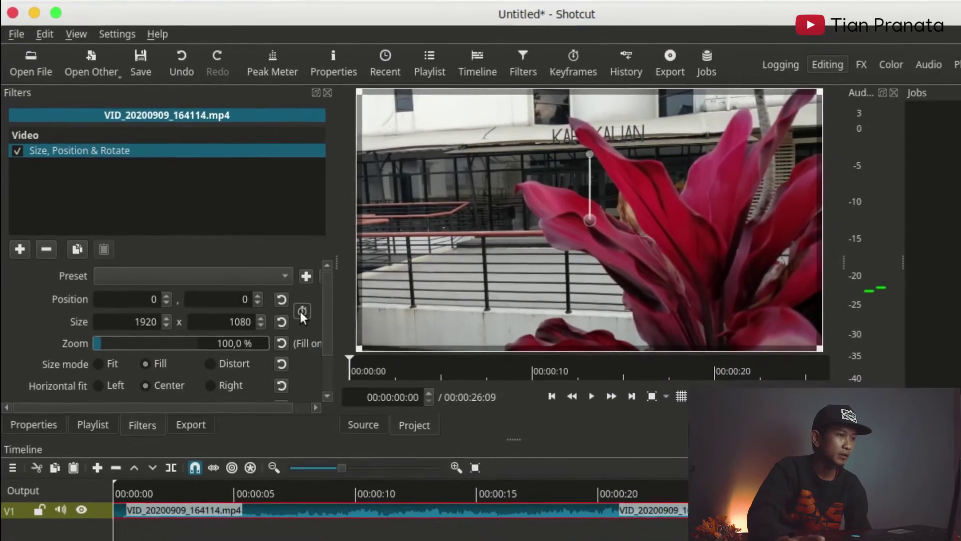
pyautogui.click(356, 321)
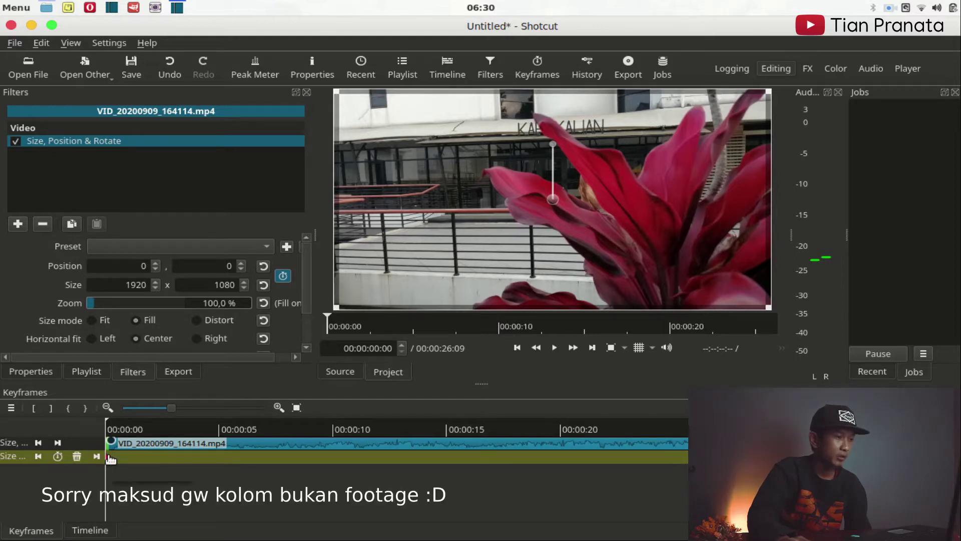
pyautogui.moveTo(110, 459)
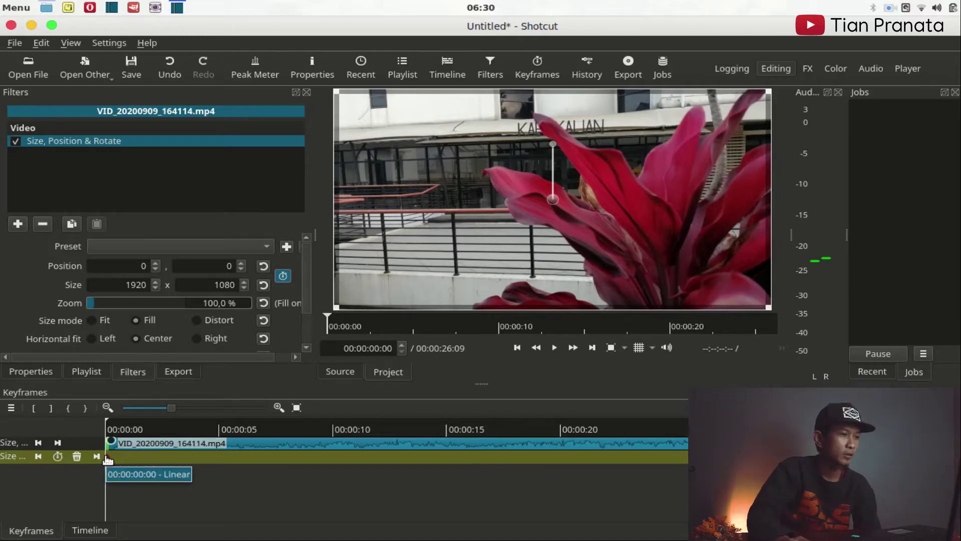
pyautogui.rightClick(107, 456)
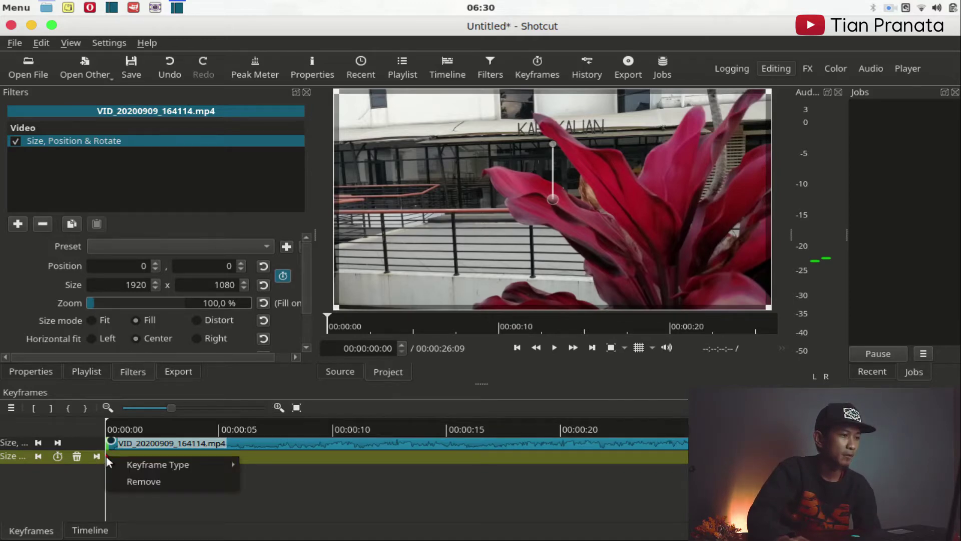
pyautogui.moveTo(126, 464)
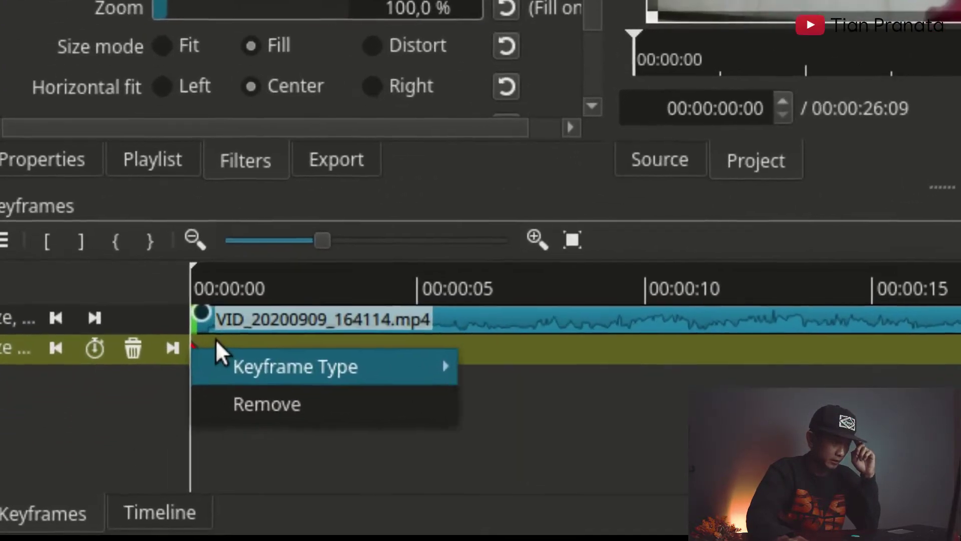
pyautogui.click(190, 350)
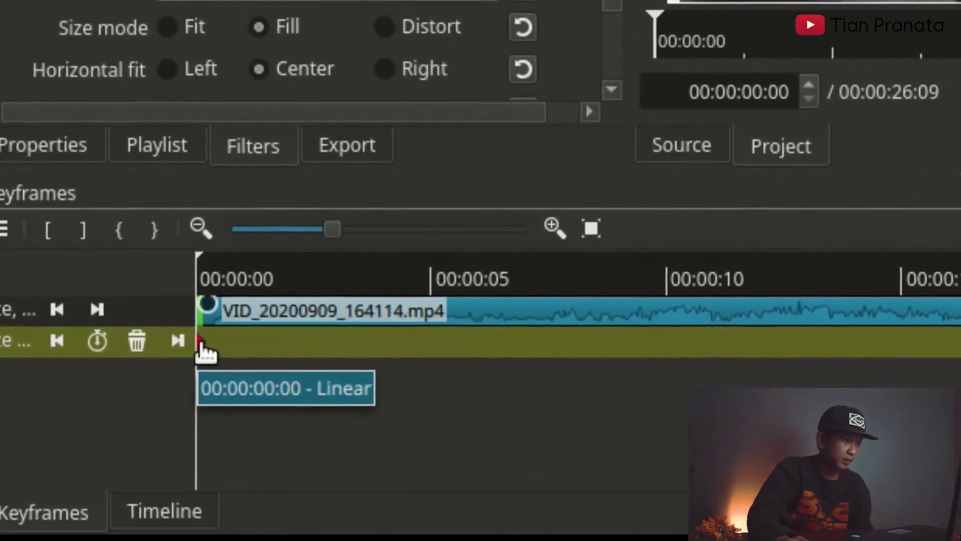
pyautogui.rightClick(198, 344)
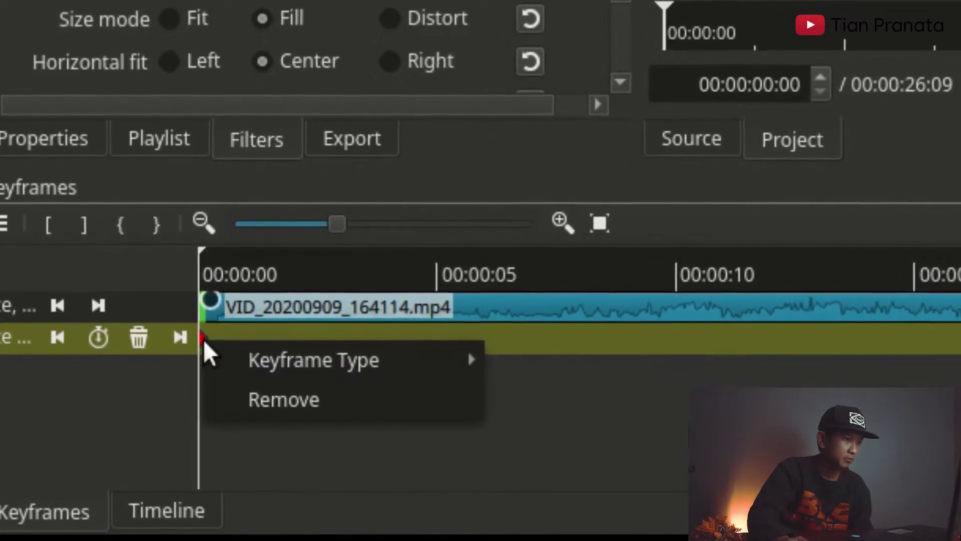
pyautogui.moveTo(359, 353)
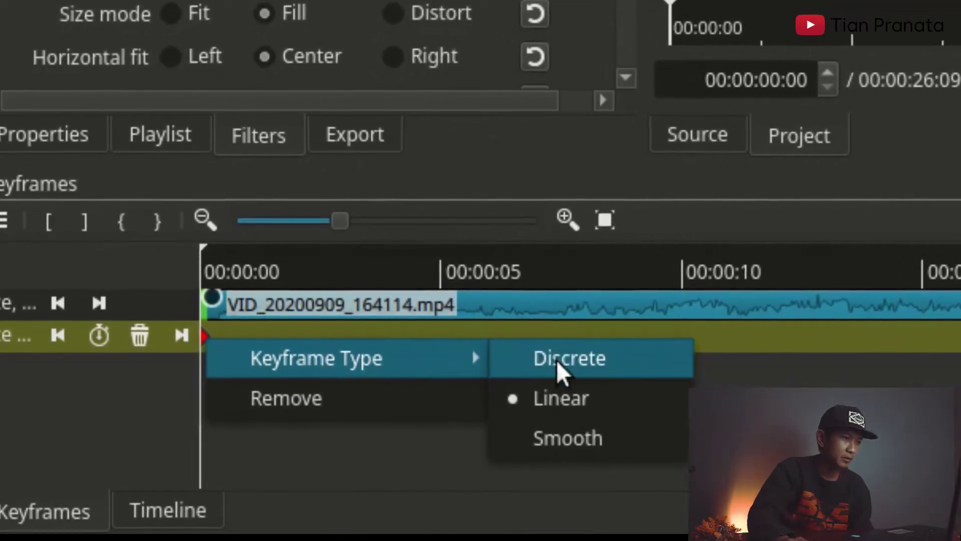
pyautogui.click(608, 439)
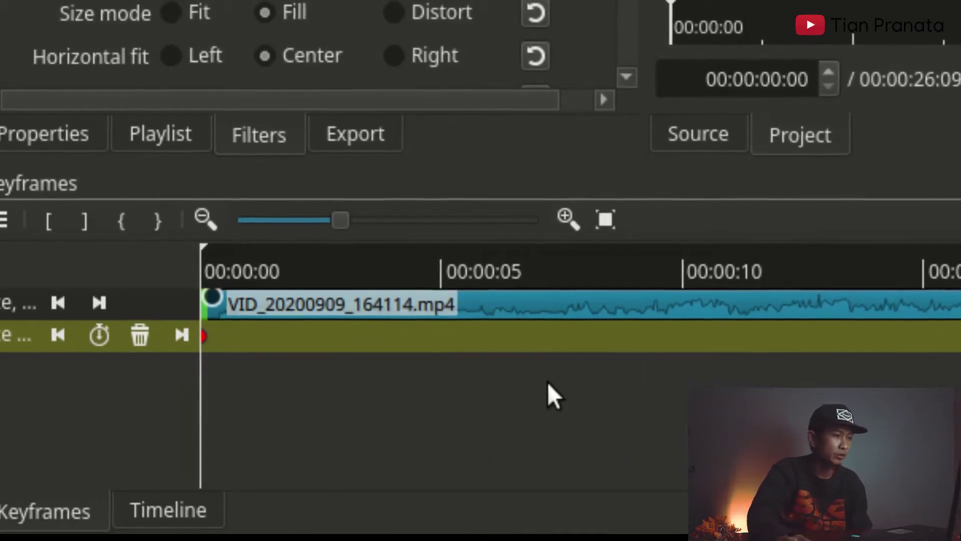
pyautogui.rightClick(203, 339)
pyautogui.moveTo(270, 360)
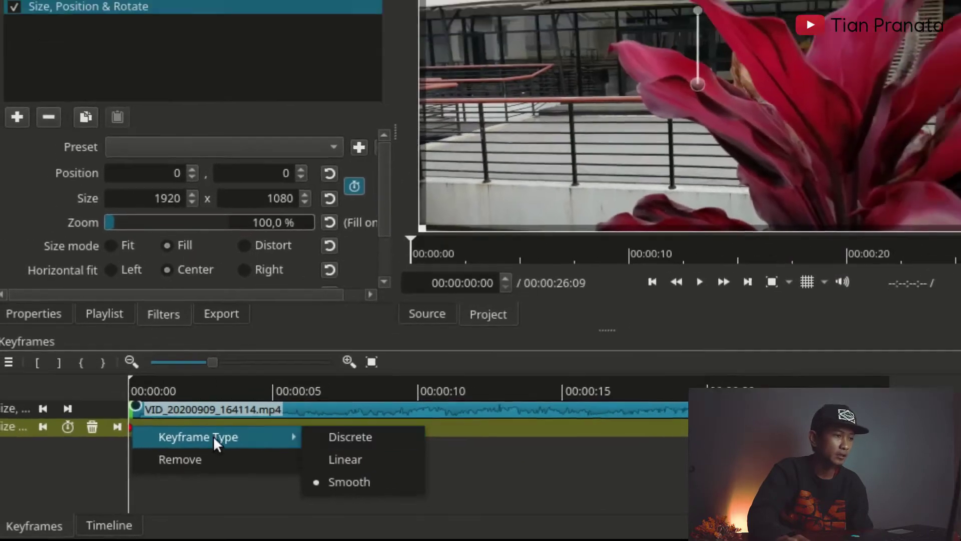
pyautogui.click(188, 346)
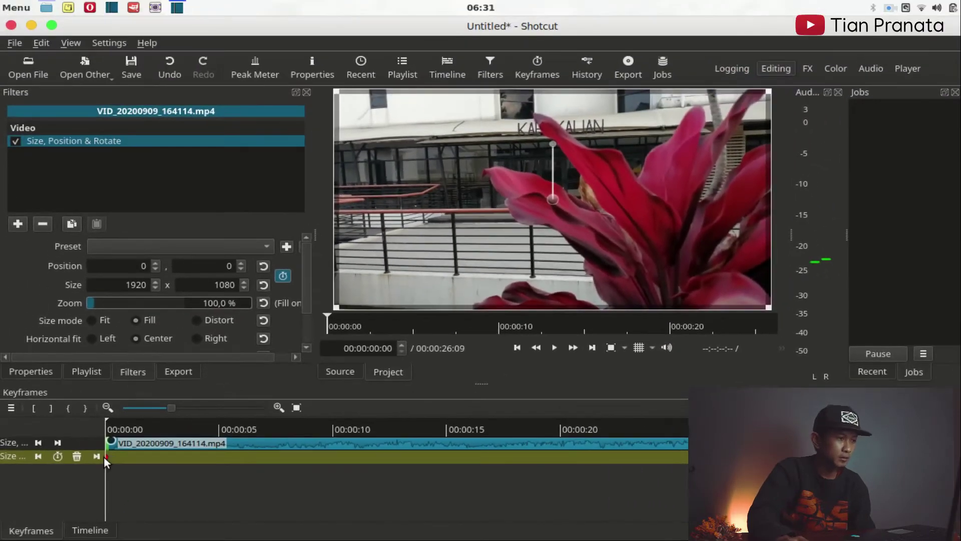
# Add a keyframe at about 12 seconds with the filter's zoom set to 200%.
pyautogui.click(386, 423)
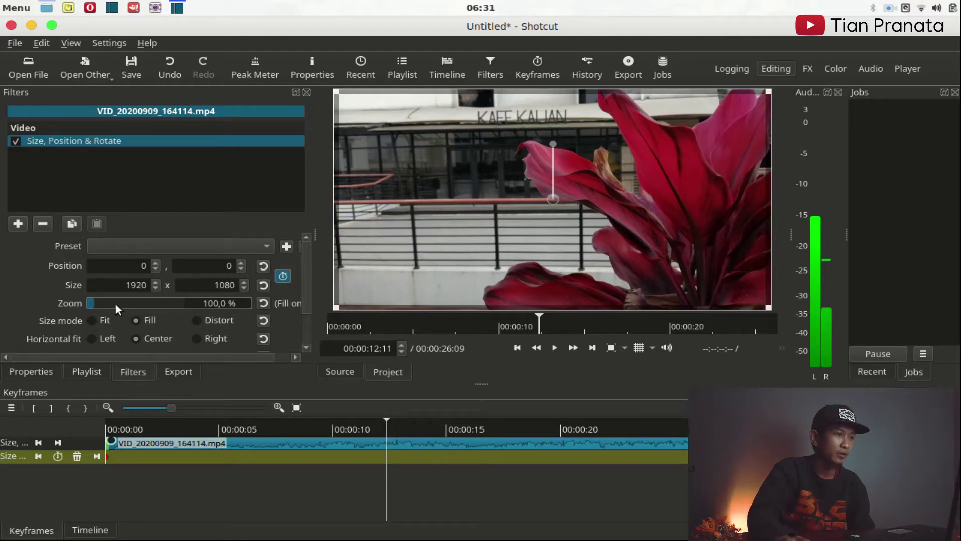
pyautogui.scroll(5, 112, 302)
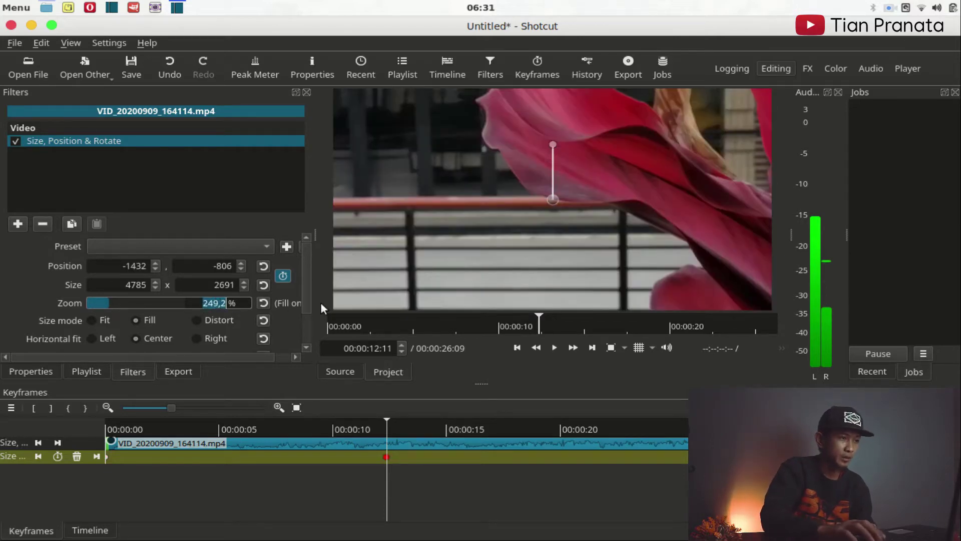
pyautogui.write('249')
pyautogui.press('Return')
pyautogui.press('Left')
pyautogui.press('Left')
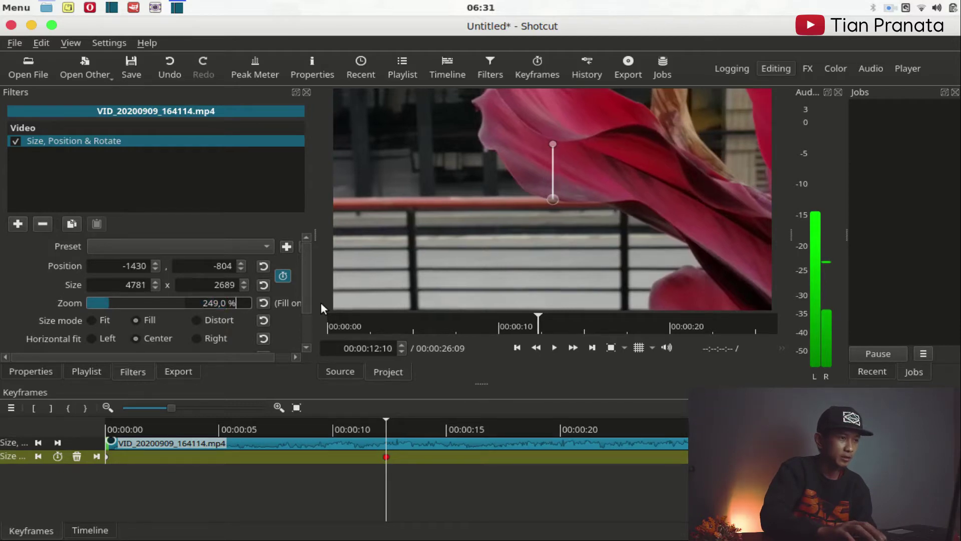
pyautogui.press('BackSpace')
pyautogui.press('BackSpace')
pyautogui.press('BackSpace')
pyautogui.press('BackSpace')
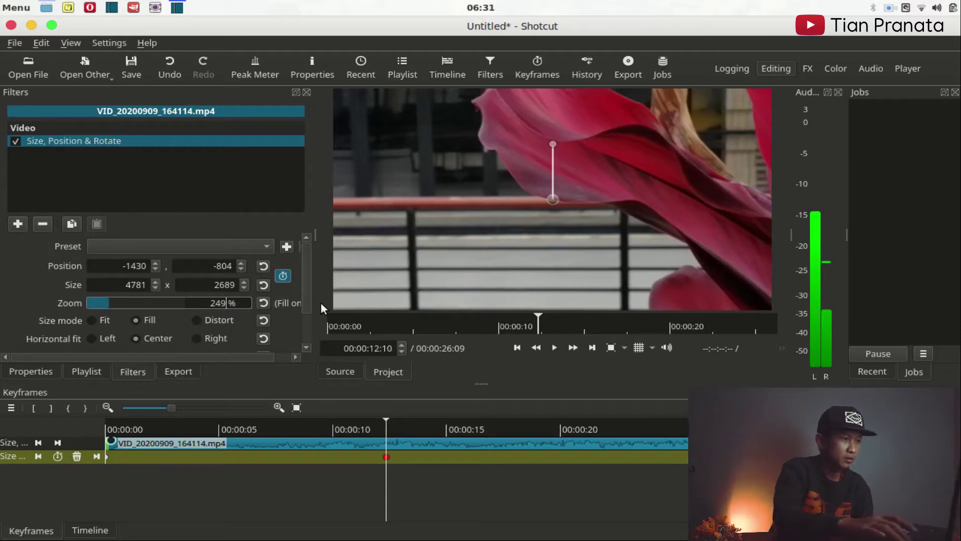
pyautogui.write('00')
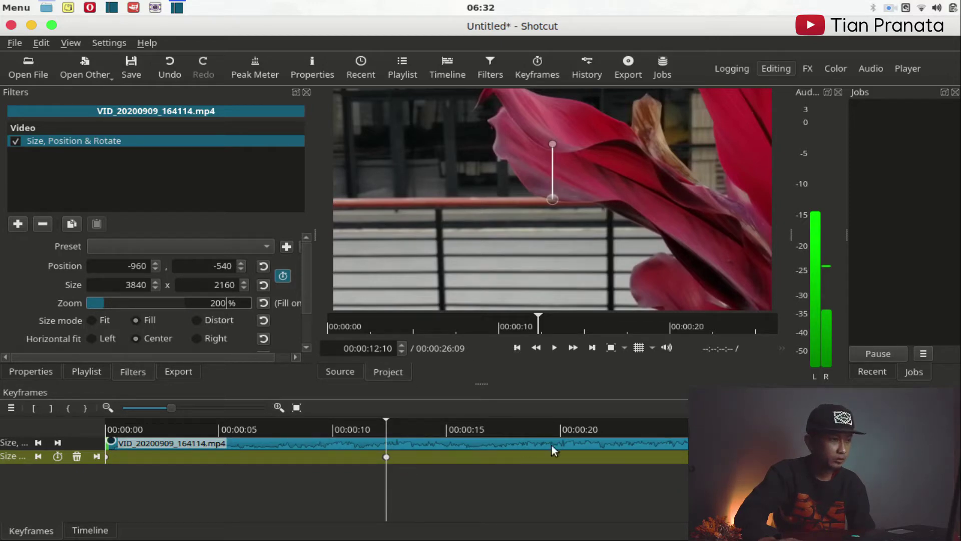
# Check the zoom at points beyond the second keyframe and play the clip from the start to preview the zoom-in.
pyautogui.click(542, 422)
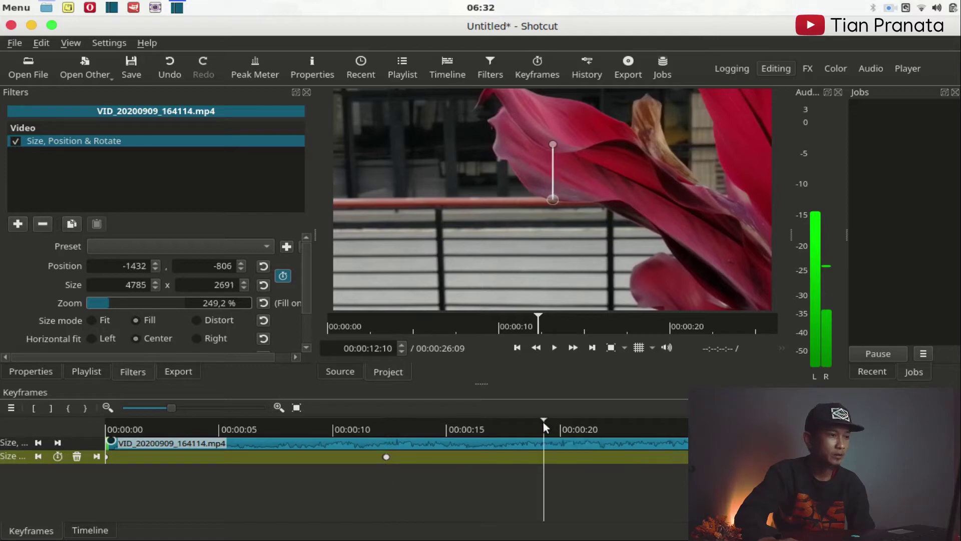
pyautogui.click(590, 425)
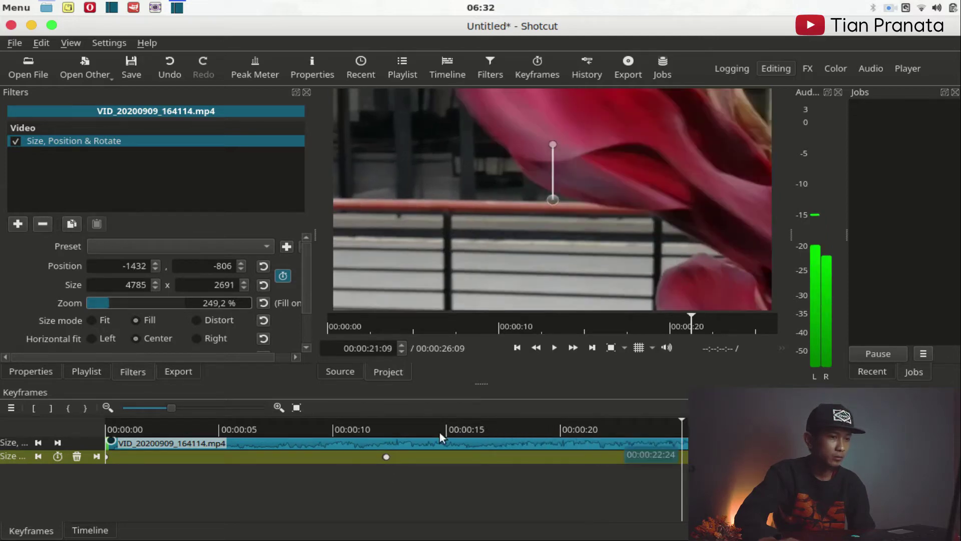
pyautogui.click(387, 427)
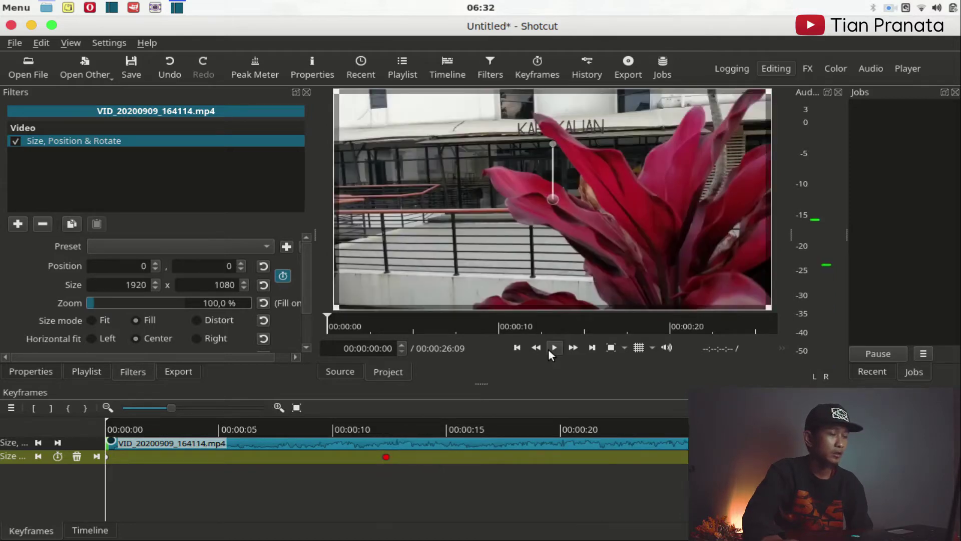
pyautogui.click(554, 347)
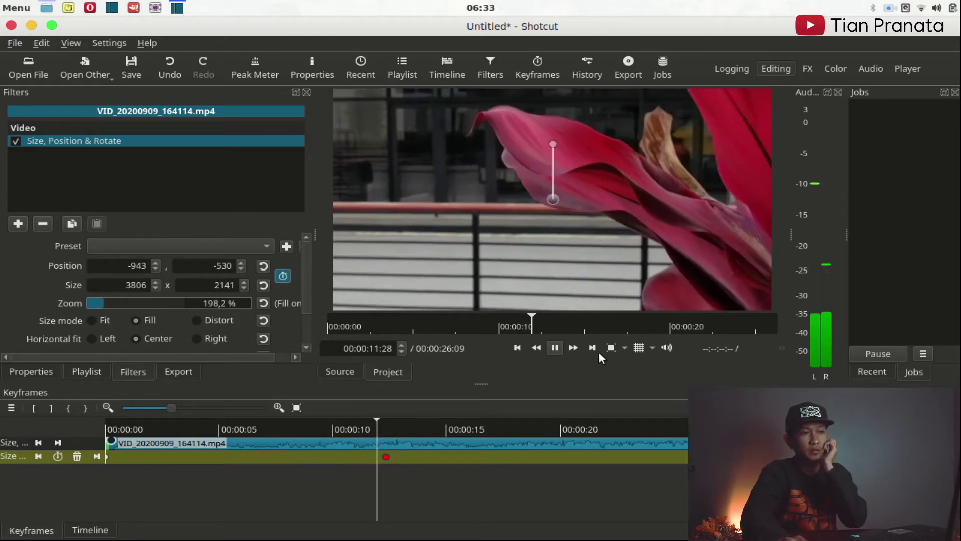
pyautogui.click(554, 350)
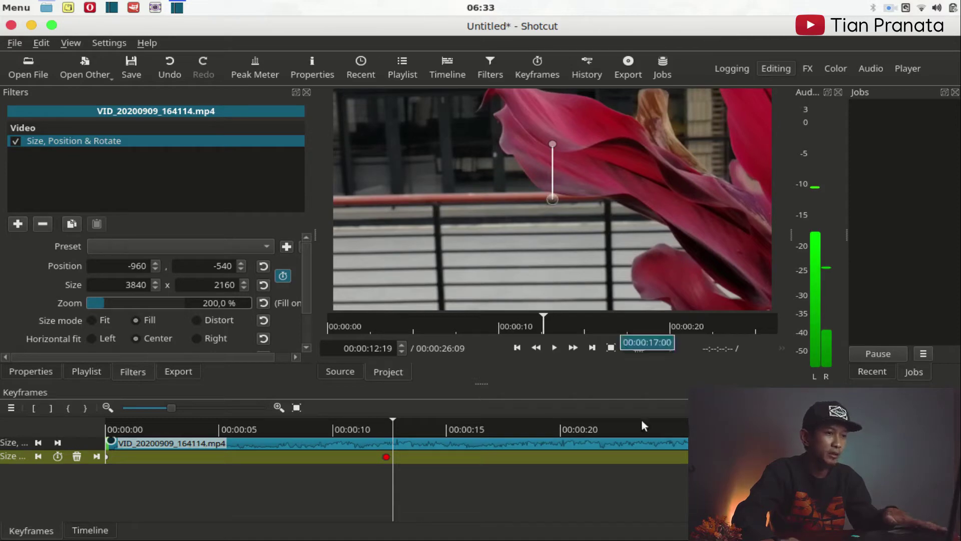
# Add a third keyframe at 00:00:18:07 by moving the frame in the preview to about position -196, 66.
pyautogui.click(520, 423)
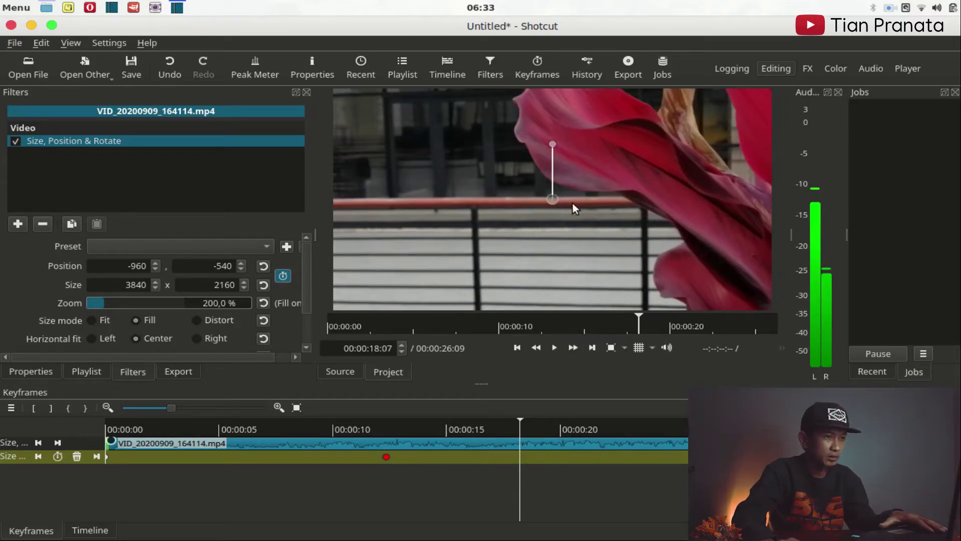
pyautogui.moveTo(573, 203); pyautogui.dragTo(595, 207)
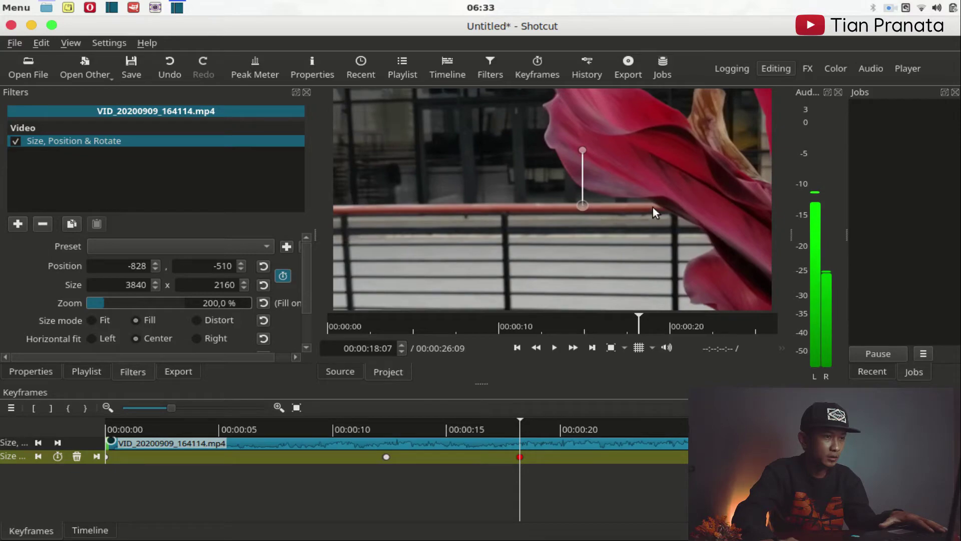
pyautogui.moveTo(653, 207); pyautogui.dragTo(730, 308)
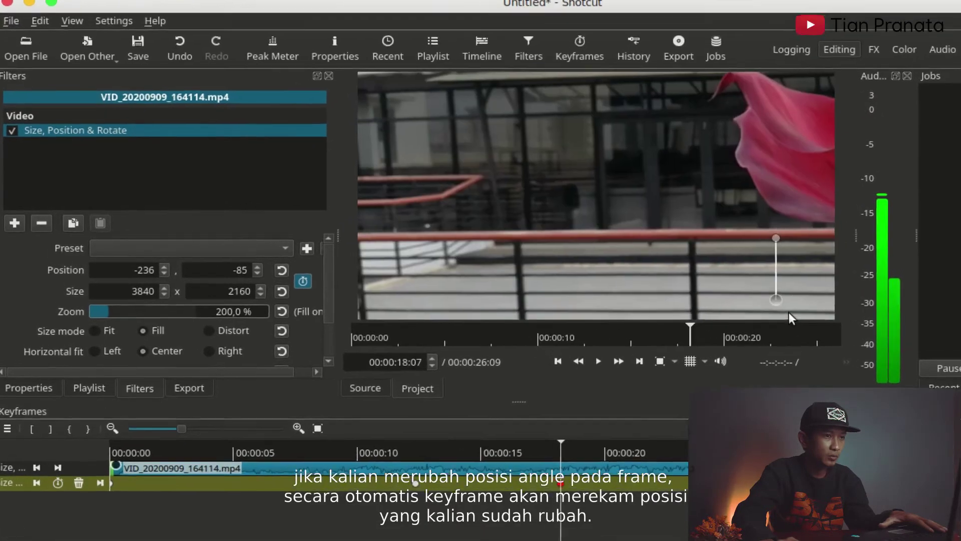
pyautogui.moveTo(788, 317); pyautogui.dragTo(806, 334)
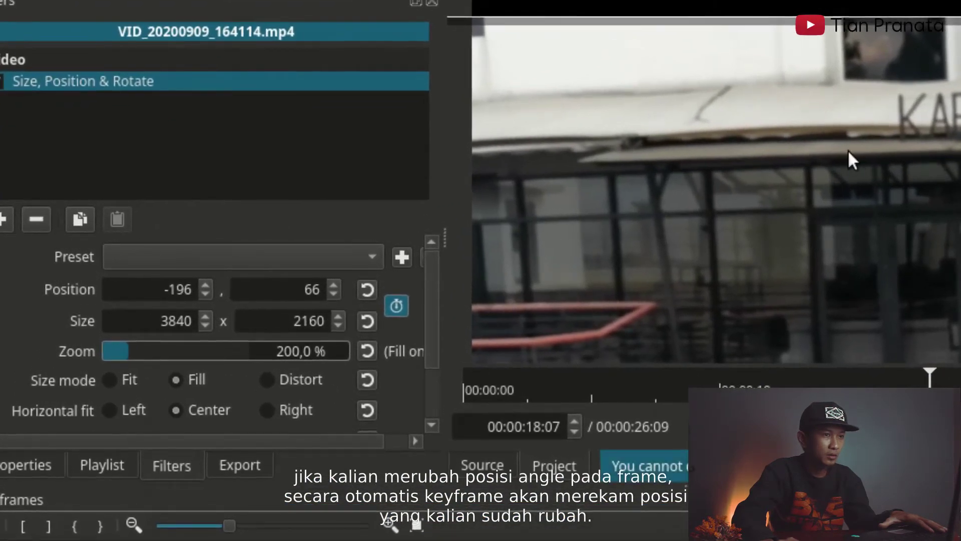
# Try various zoom levels between 230% and 150% on the 00:00:18:07 keyframe, leaving it at 150%.
pyautogui.scroll(-2, 908, 213)
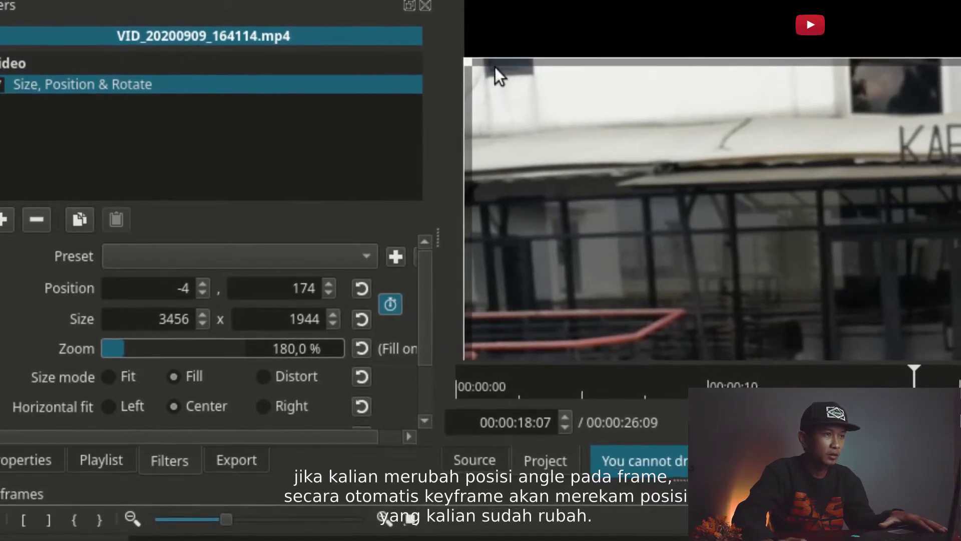
pyautogui.scroll(2, 668, 133)
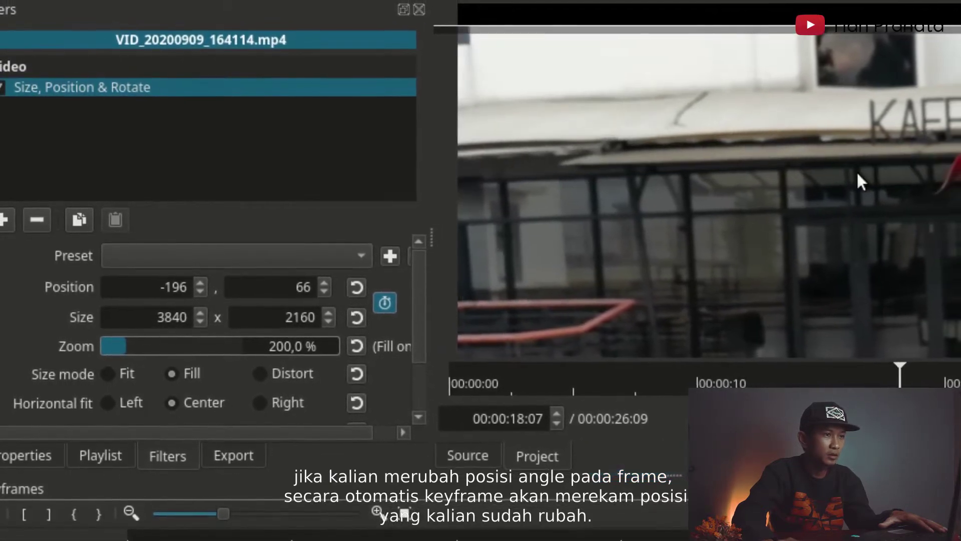
pyautogui.scroll(1, 856, 171)
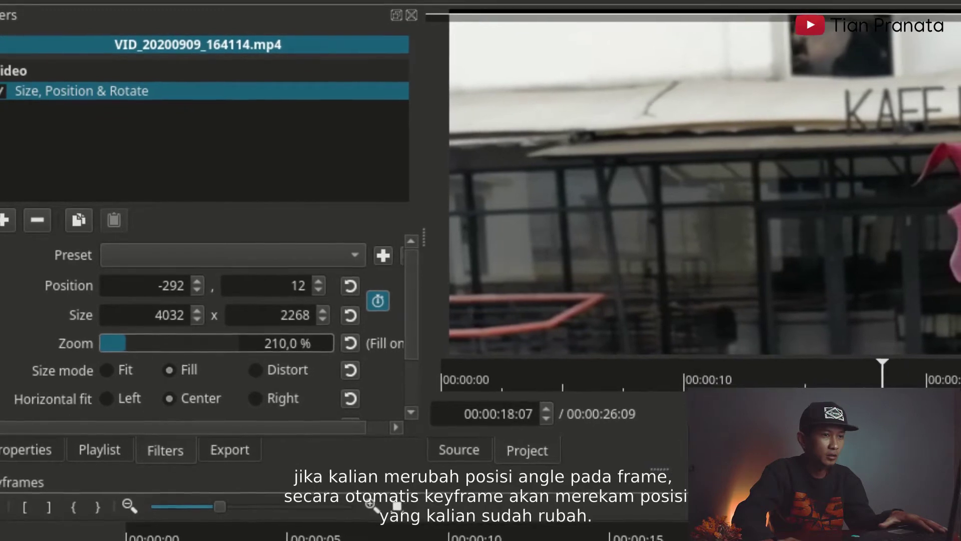
pyautogui.scroll(-1, 856, 171)
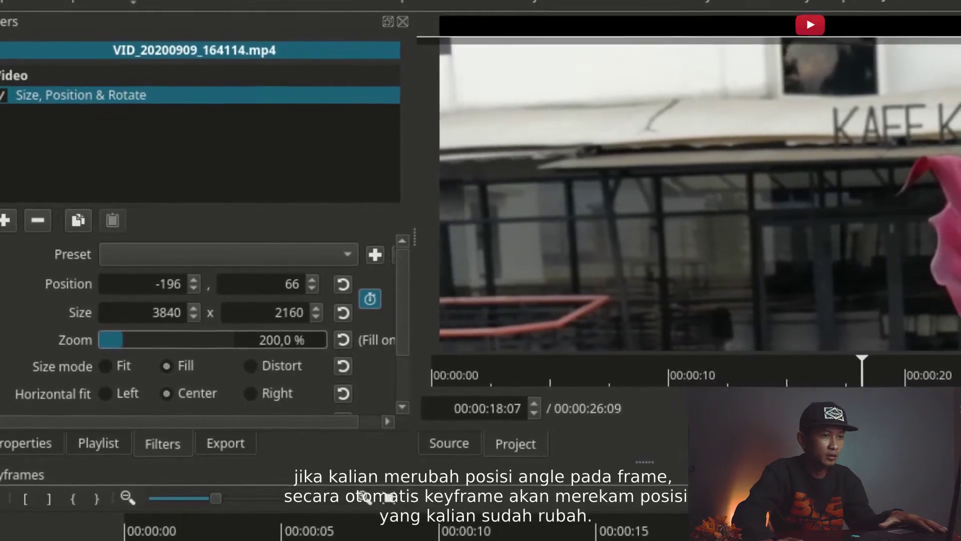
pyautogui.scroll(2, 856, 171)
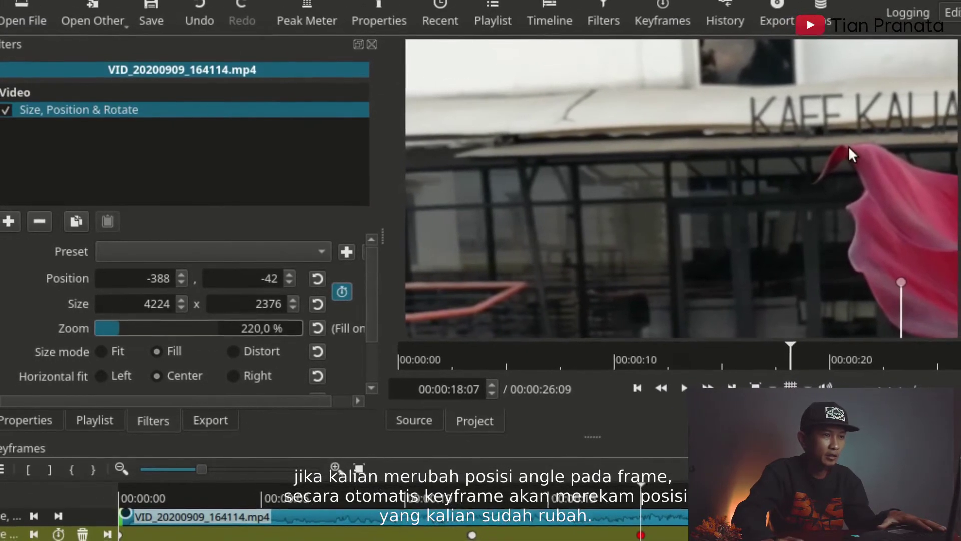
pyautogui.scroll(-1, 846, 155)
pyautogui.scroll(2, 856, 198)
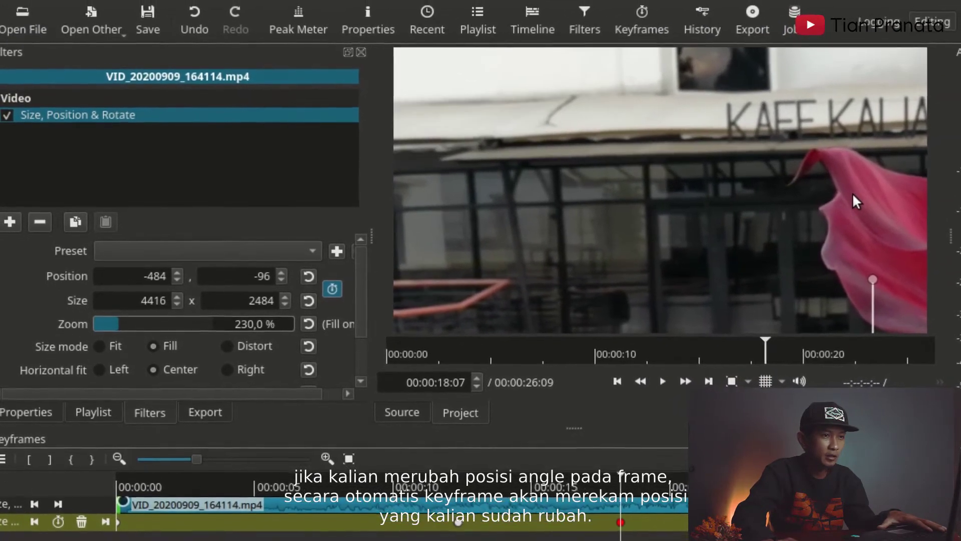
pyautogui.scroll(-4, 854, 246)
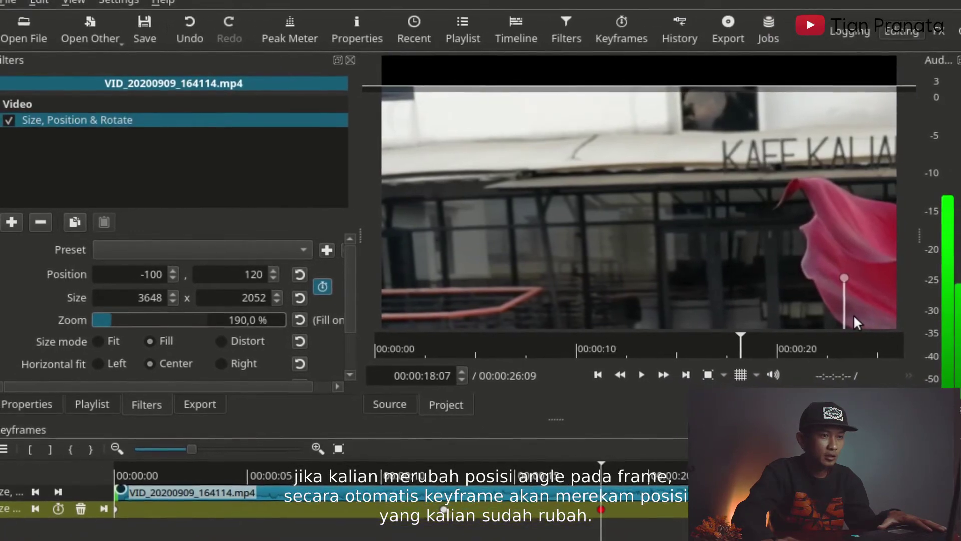
pyautogui.scroll(-1, 836, 301)
pyautogui.scroll(-2, 699, 306)
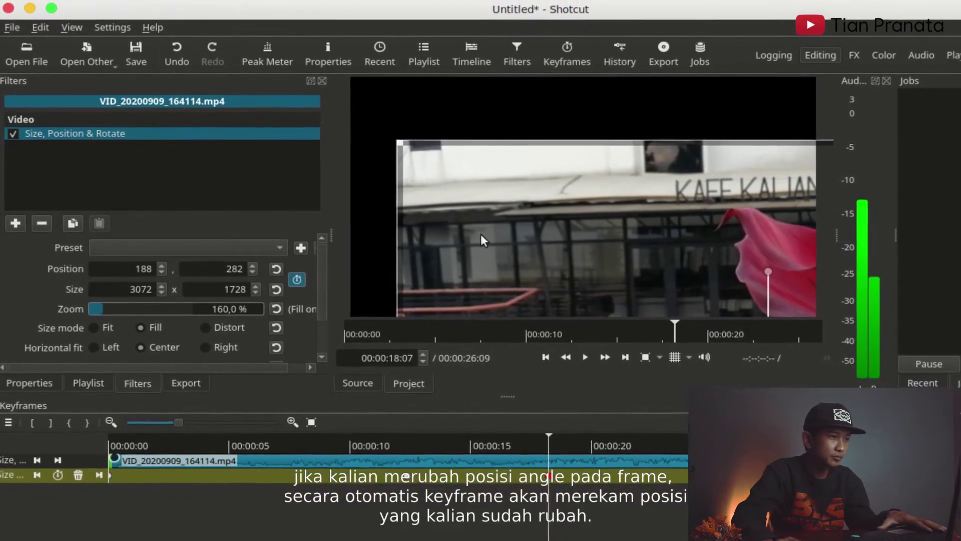
pyautogui.scroll(-1, 495, 242)
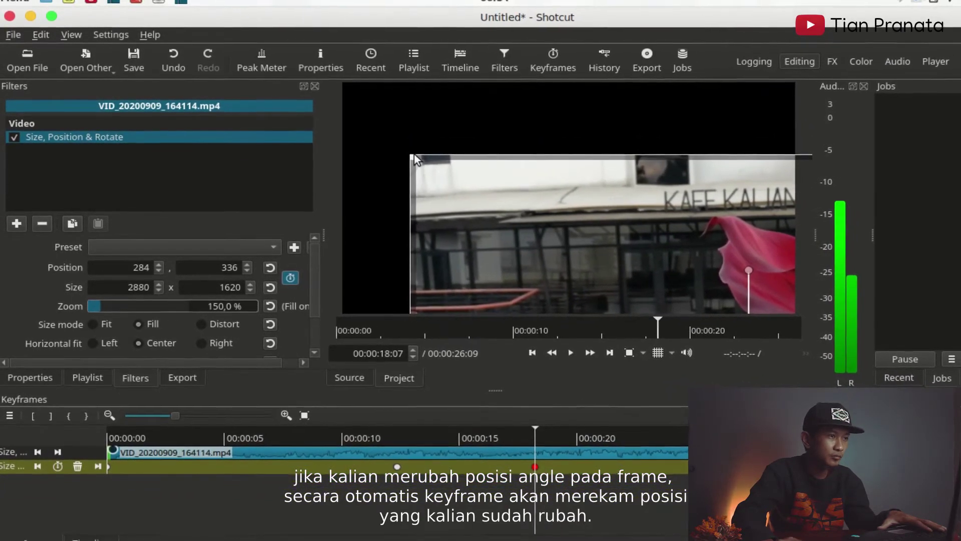
# Enlarge the frame at 00:00:18:07 to a zoom of about 224% and move it to about position -1152, -91.
pyautogui.moveTo(406, 157); pyautogui.dragTo(373, 108)
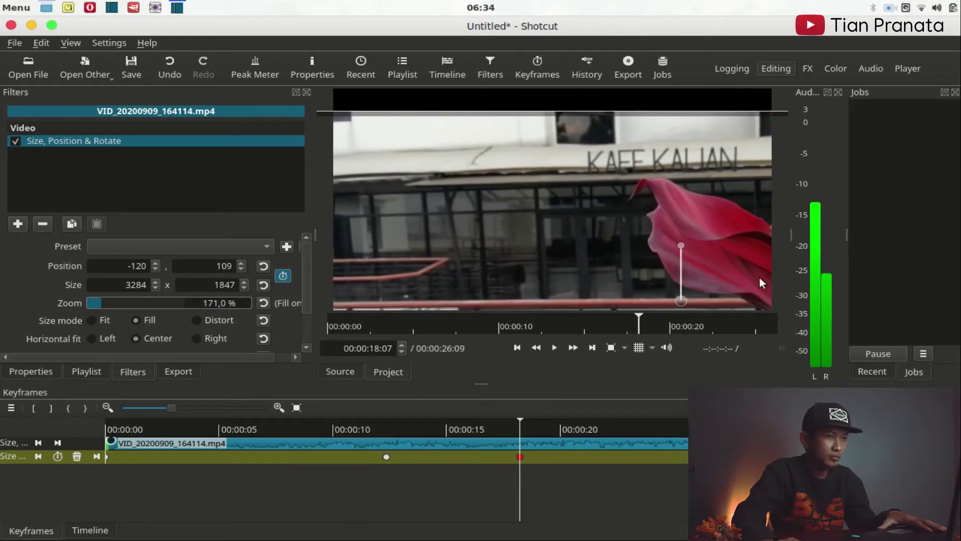
pyautogui.moveTo(678, 299); pyautogui.dragTo(561, 288)
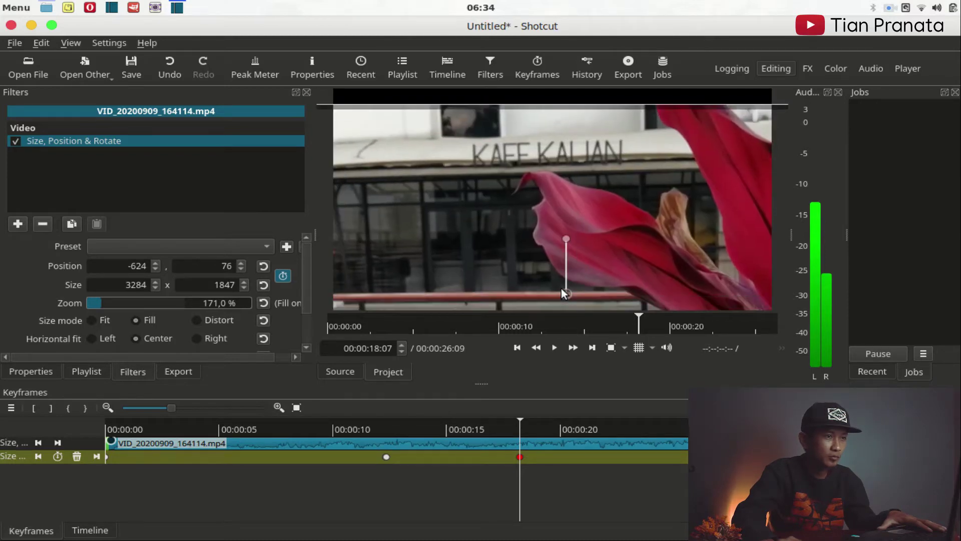
pyautogui.click(105, 302)
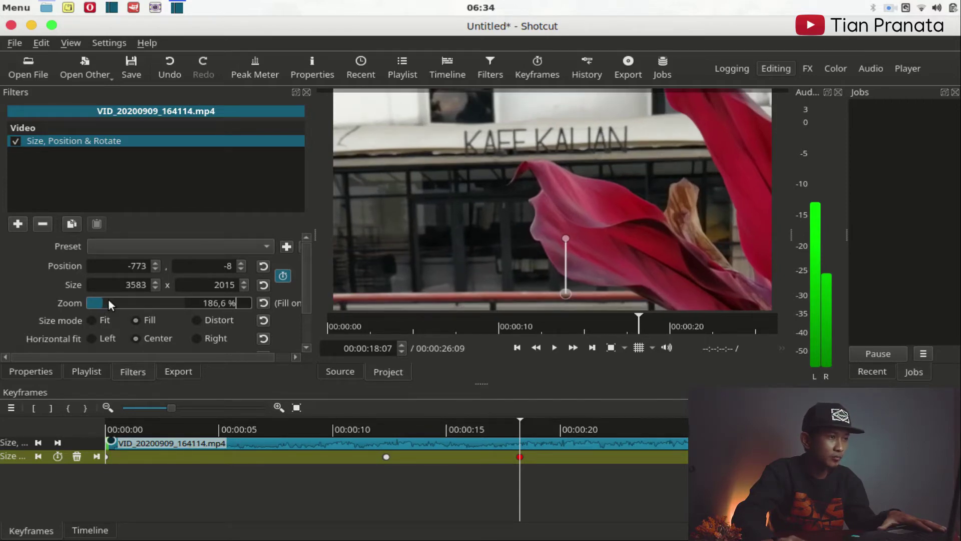
pyautogui.click(108, 300)
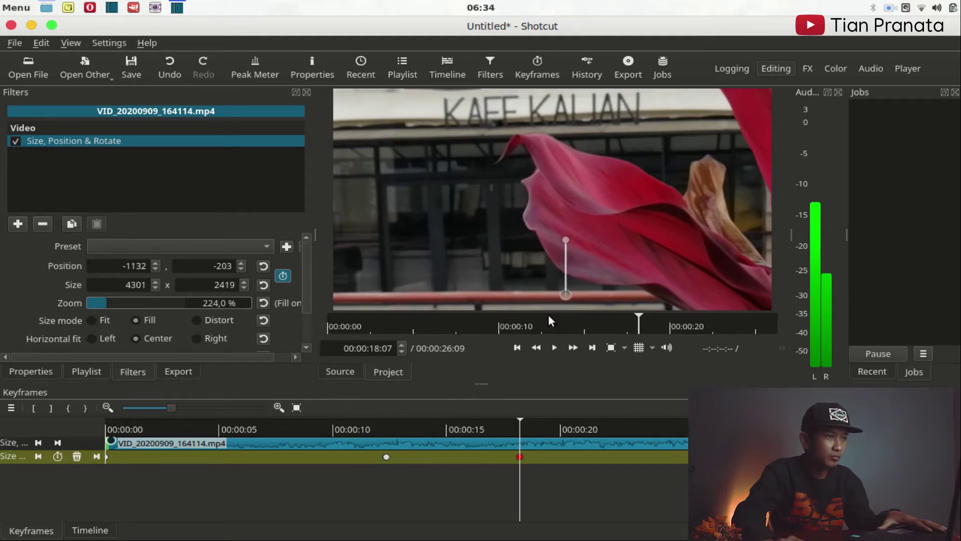
pyautogui.moveTo(548, 315); pyautogui.dragTo(543, 337)
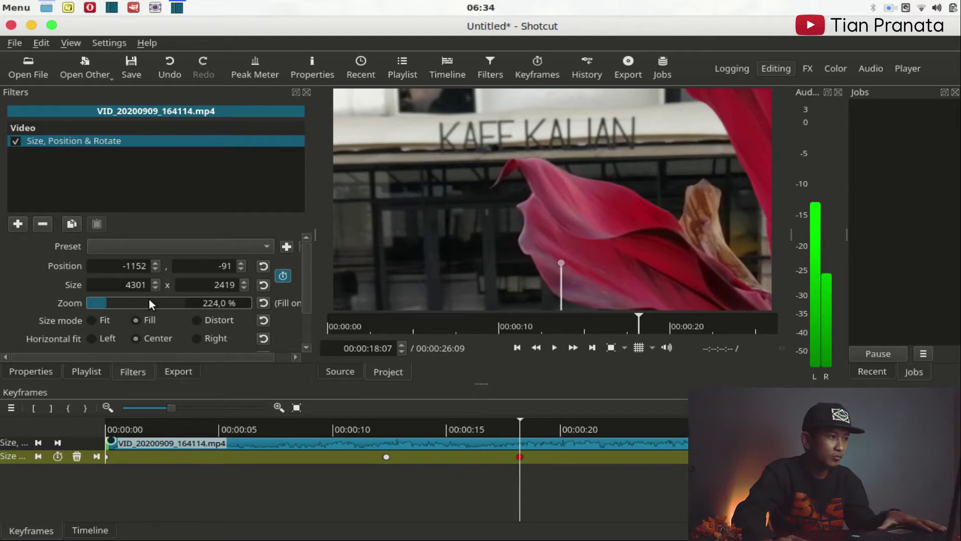
# Try a zoom of about 373% on the 00:00:18:07 keyframe and return it to 224%.
pyautogui.scroll(3, 113, 299)
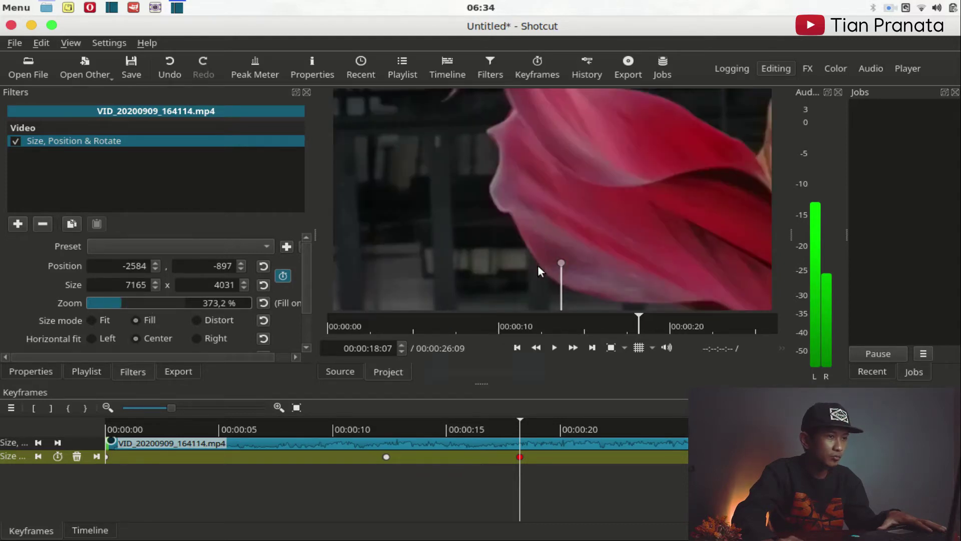
pyautogui.moveTo(537, 266); pyautogui.dragTo(538, 266)
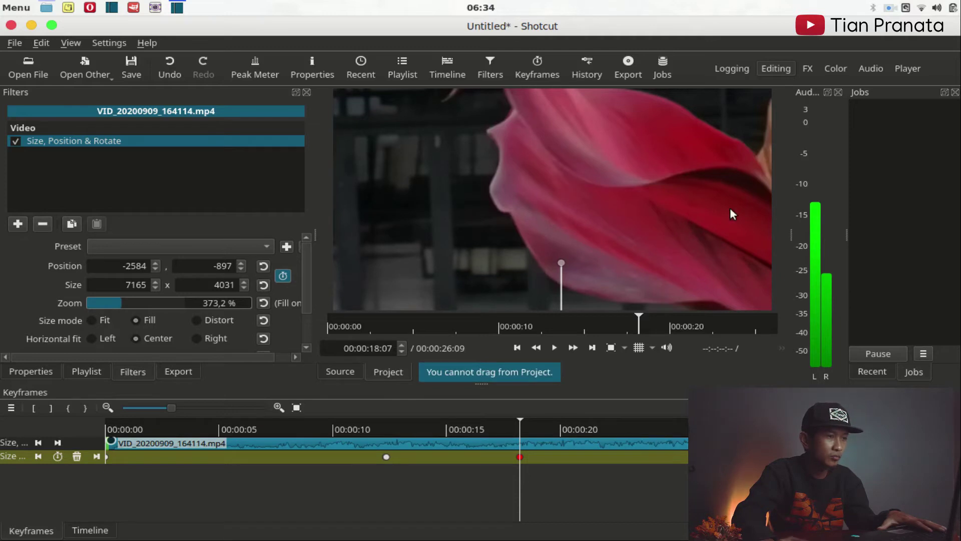
pyautogui.scroll(-3, 140, 297)
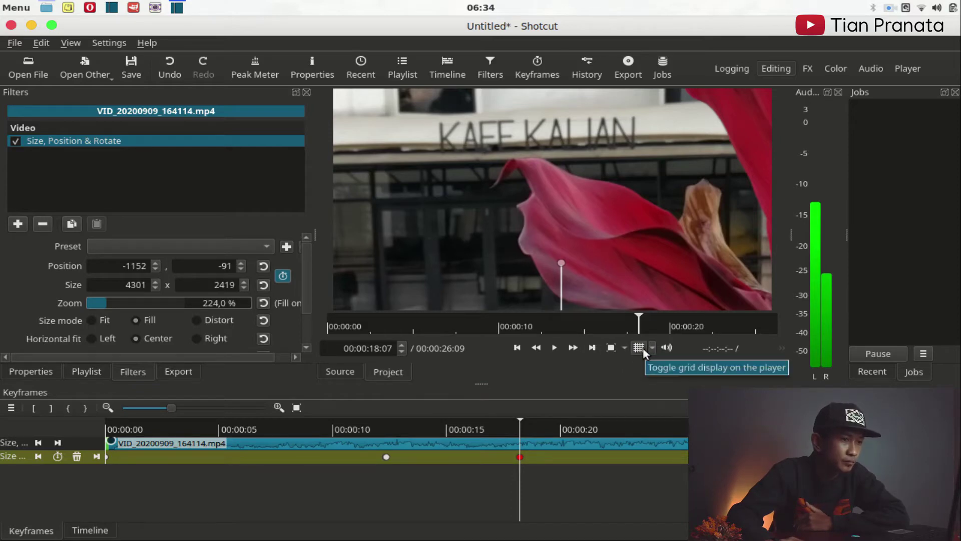
# Set the zoom of the 00:00:18:07 keyframe to 250.5%.
pyautogui.scroll(-12, 223, 304)
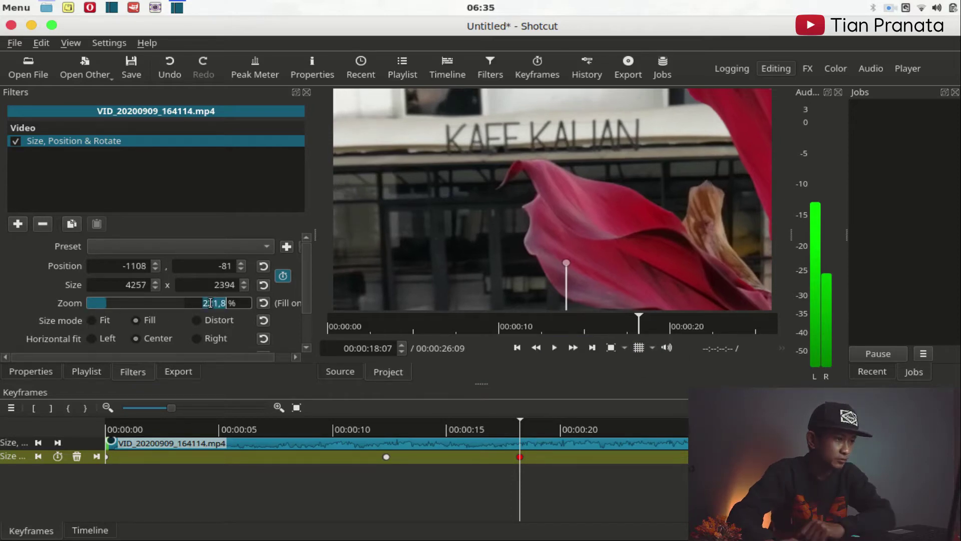
pyautogui.scroll(1, 210, 303)
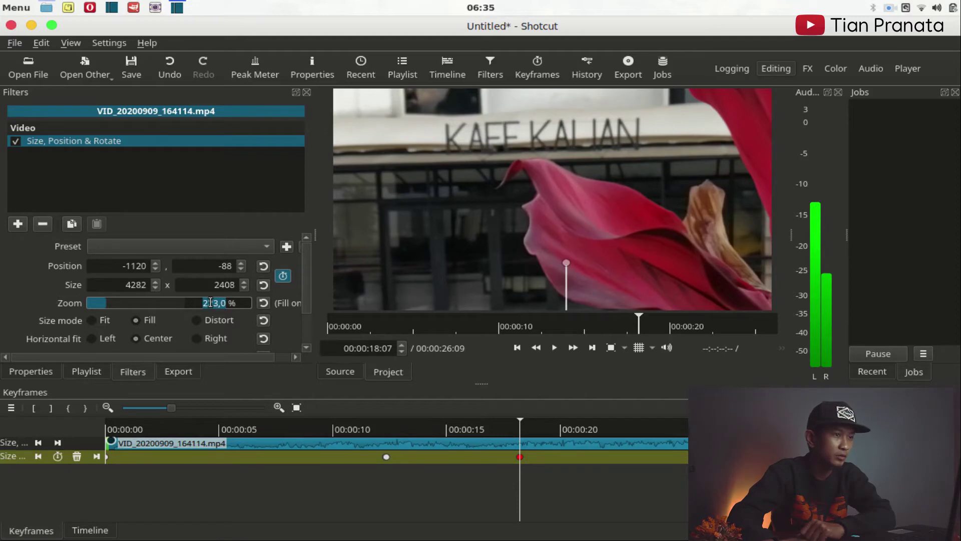
pyautogui.scroll(4, 210, 302)
pyautogui.scroll(7, 210, 303)
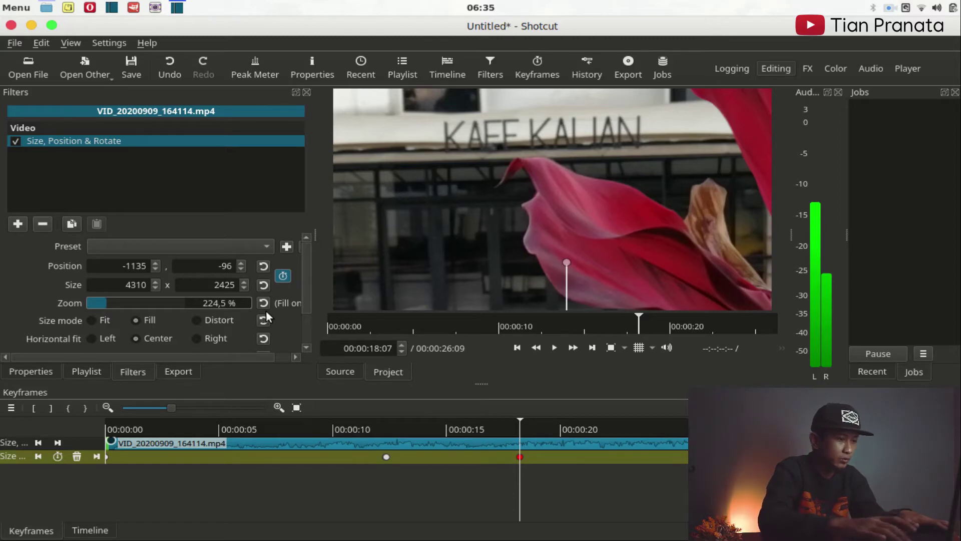
pyautogui.press('BackSpace')
pyautogui.press('BackSpace')
pyautogui.write('50')
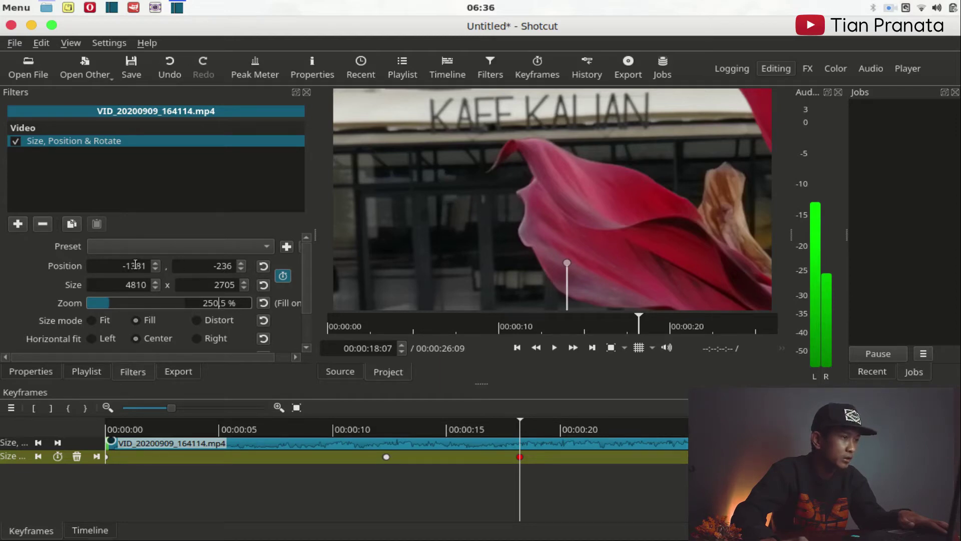
# Fine-tune the position values of the 00:00:18:07 keyframe to -1373 horizontally and -132 vertically.
pyautogui.scroll(3, 134, 265)
pyautogui.scroll(3, 134, 266)
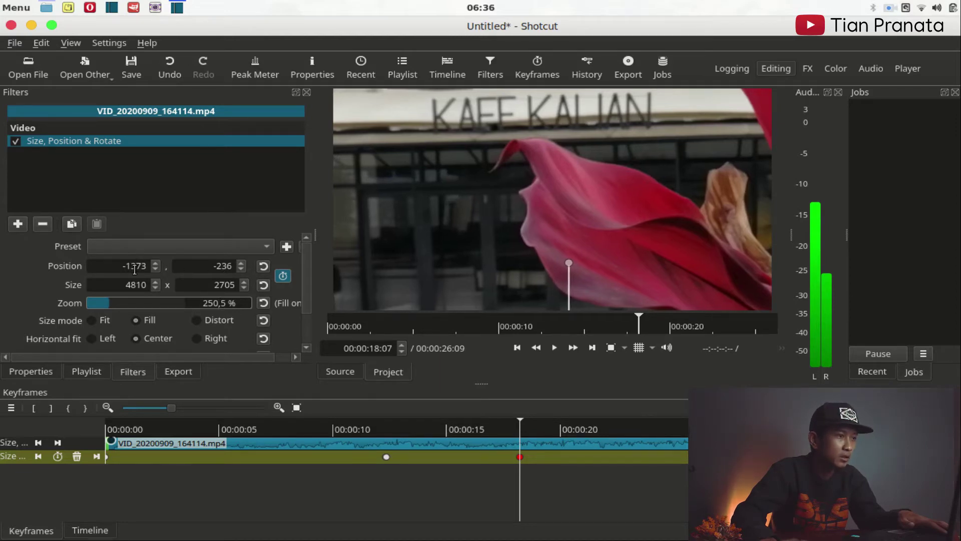
pyautogui.scroll(5, 220, 270)
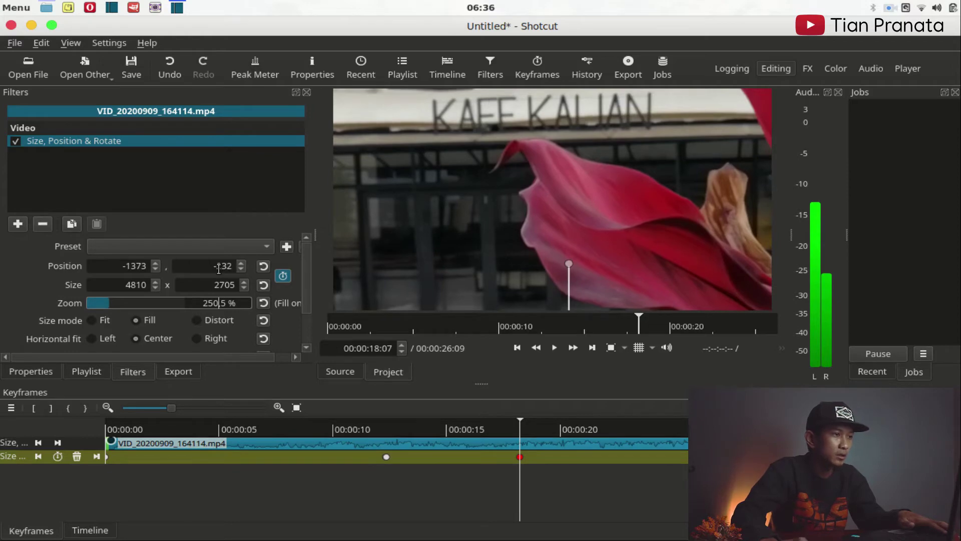
pyautogui.scroll(13, 220, 267)
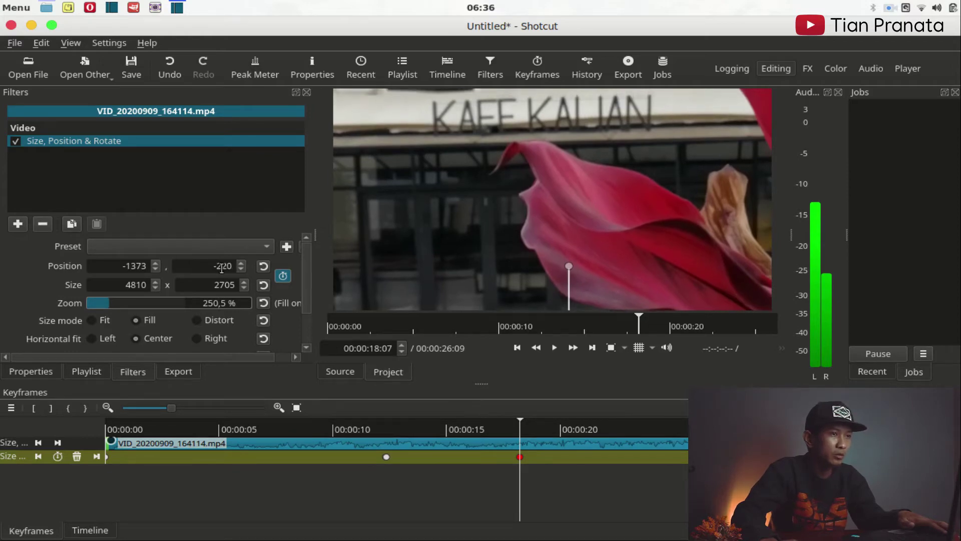
pyautogui.scroll(8, 222, 269)
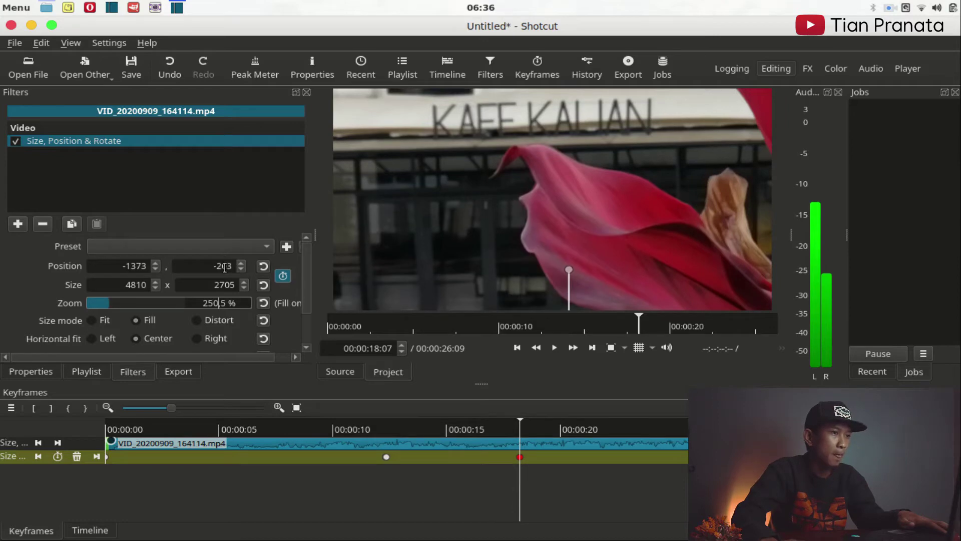
pyautogui.scroll(20, 226, 268)
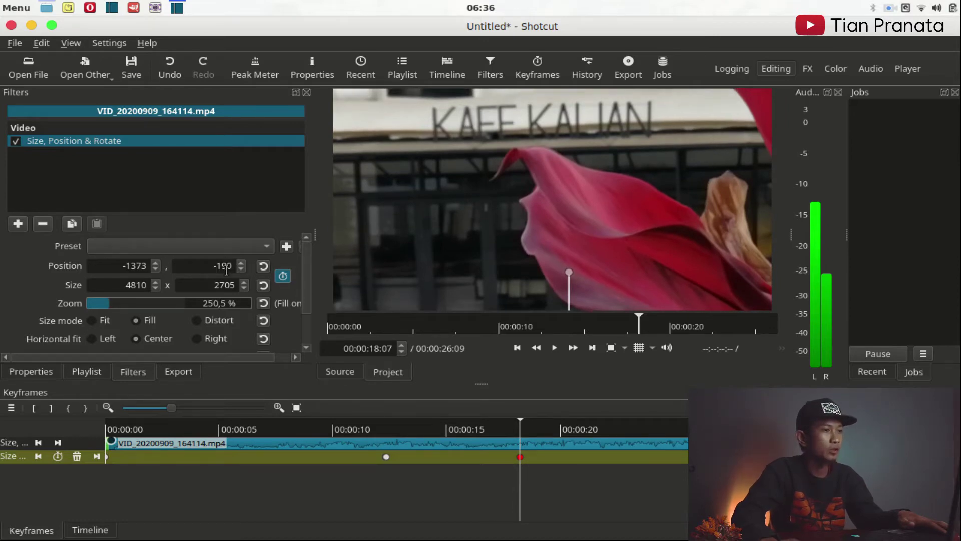
pyautogui.scroll(4, 230, 272)
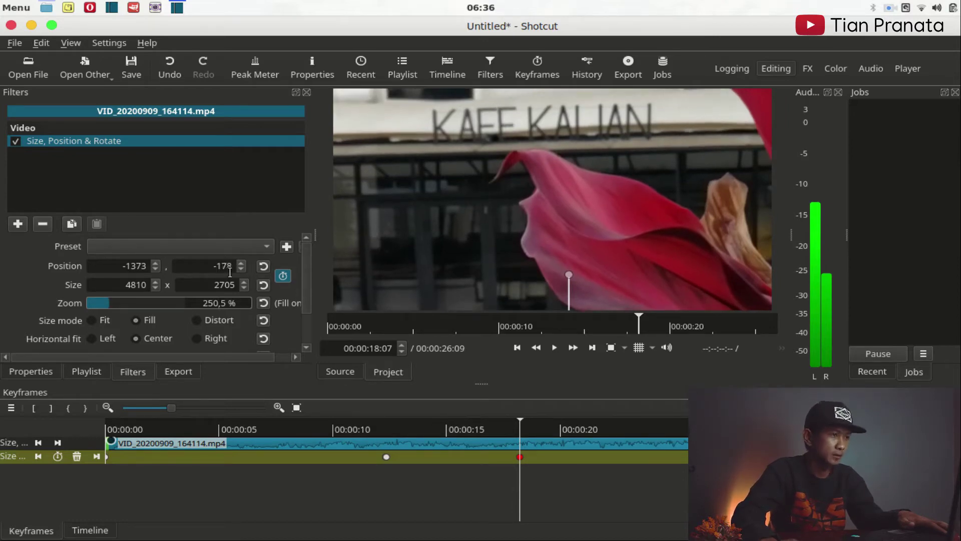
pyautogui.scroll(13, 223, 269)
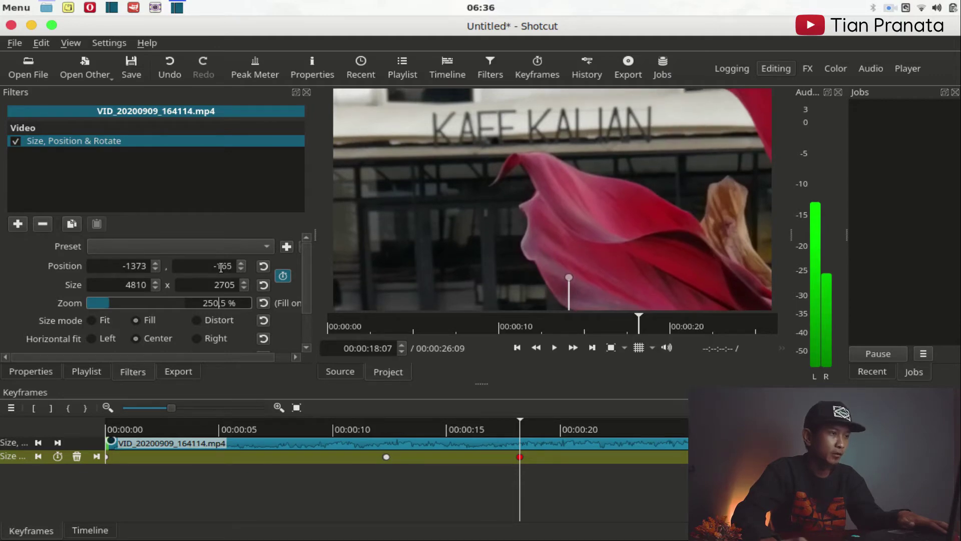
pyautogui.scroll(2, 224, 267)
pyautogui.scroll(10, 228, 269)
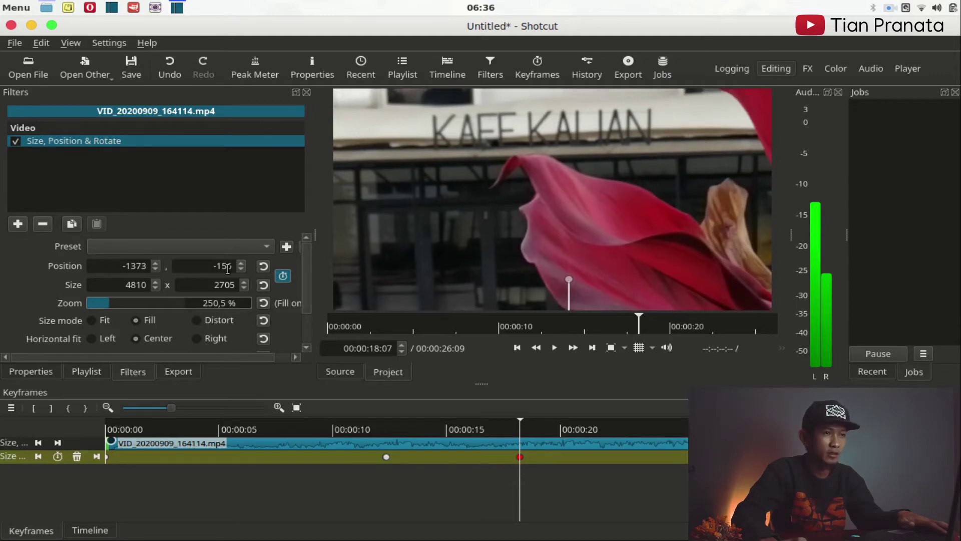
pyautogui.press('BackSpace')
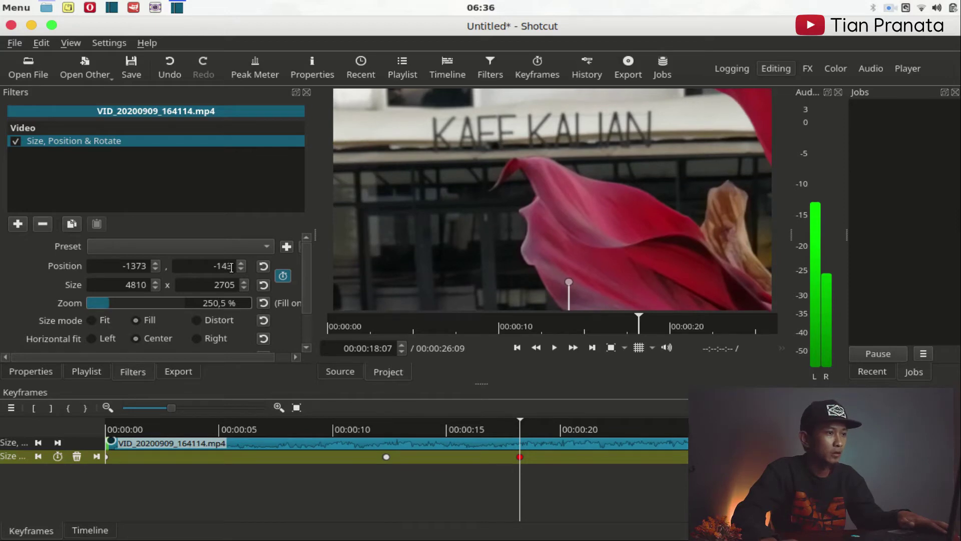
pyautogui.write('0')
pyautogui.press('Return')
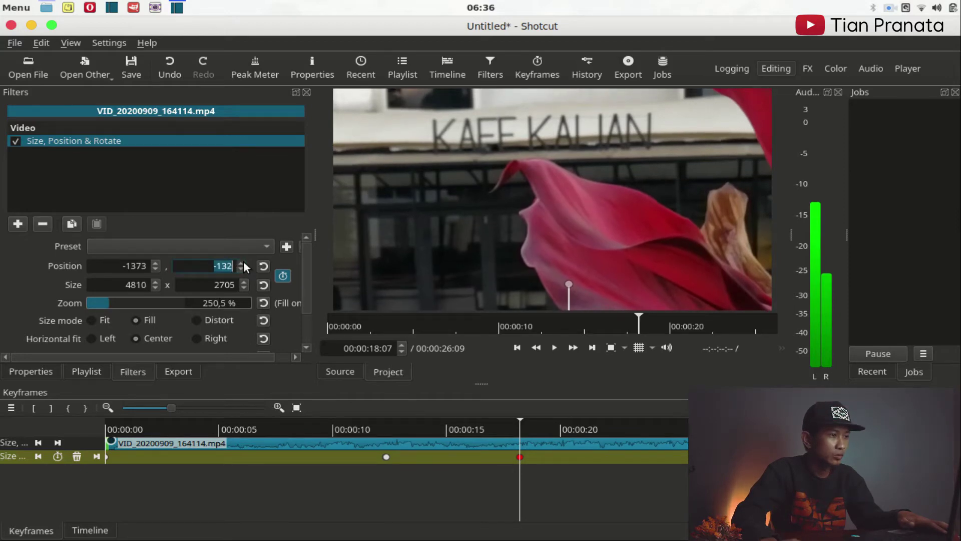
# Raise the vertical position of the 00:00:18:07 keyframe to -53.
pyautogui.scroll(13, 244, 260)
pyautogui.scroll(6, 246, 267)
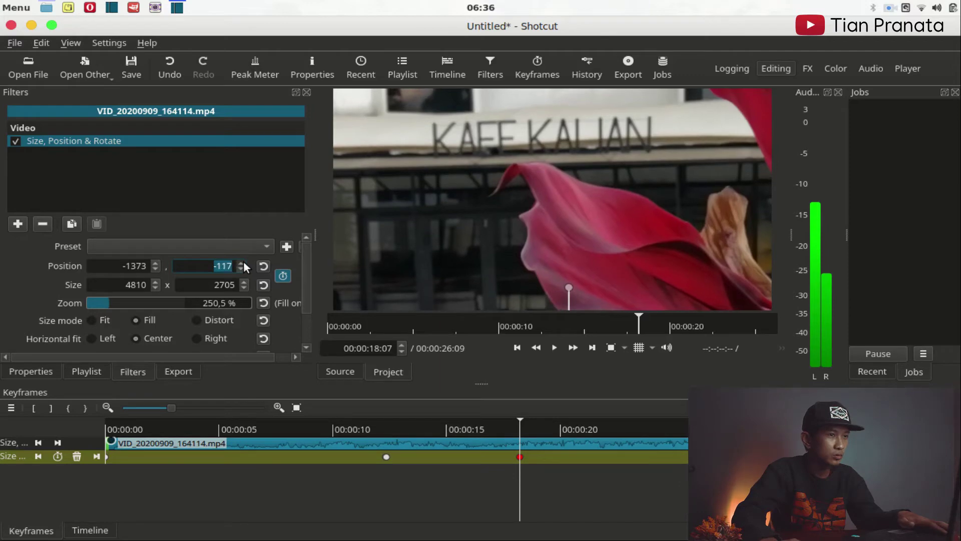
pyautogui.scroll(20, 245, 266)
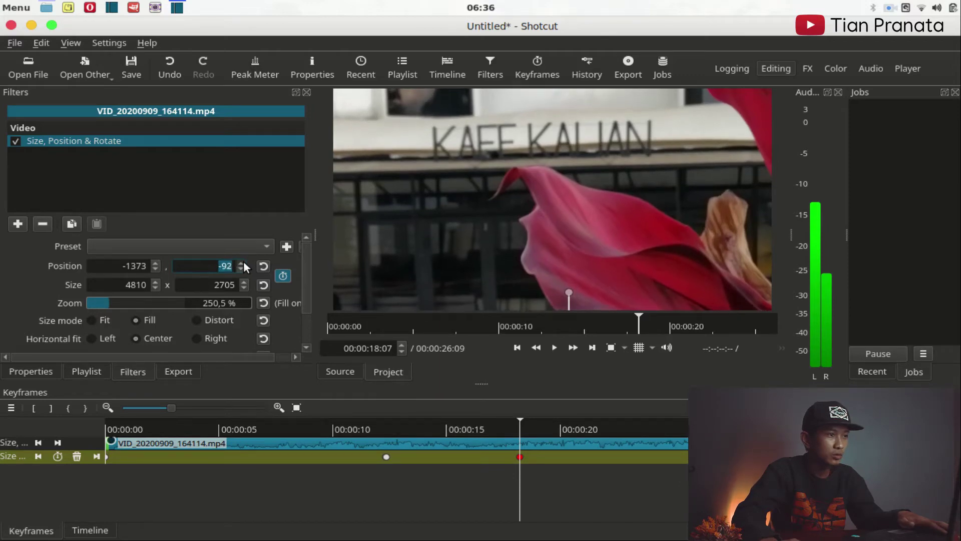
pyautogui.scroll(9, 245, 267)
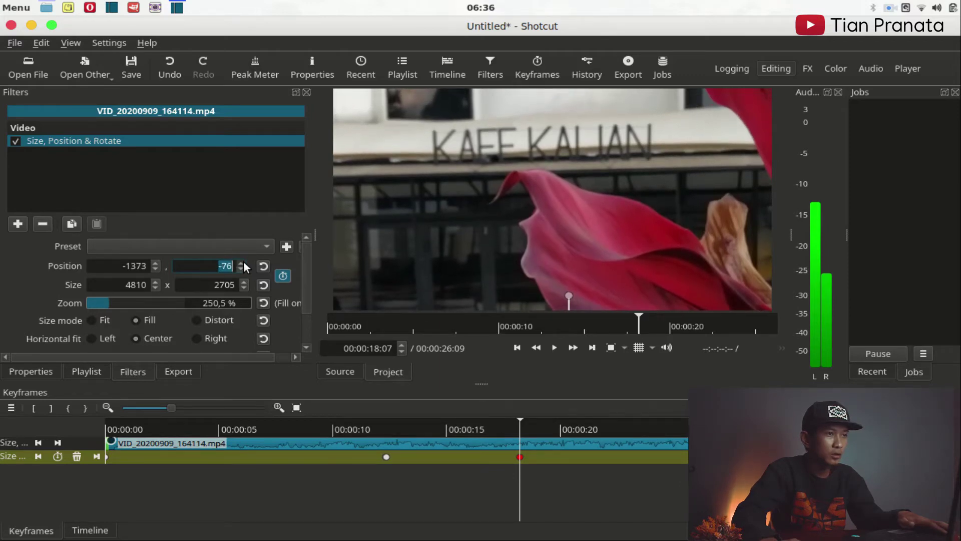
pyautogui.scroll(20, 245, 267)
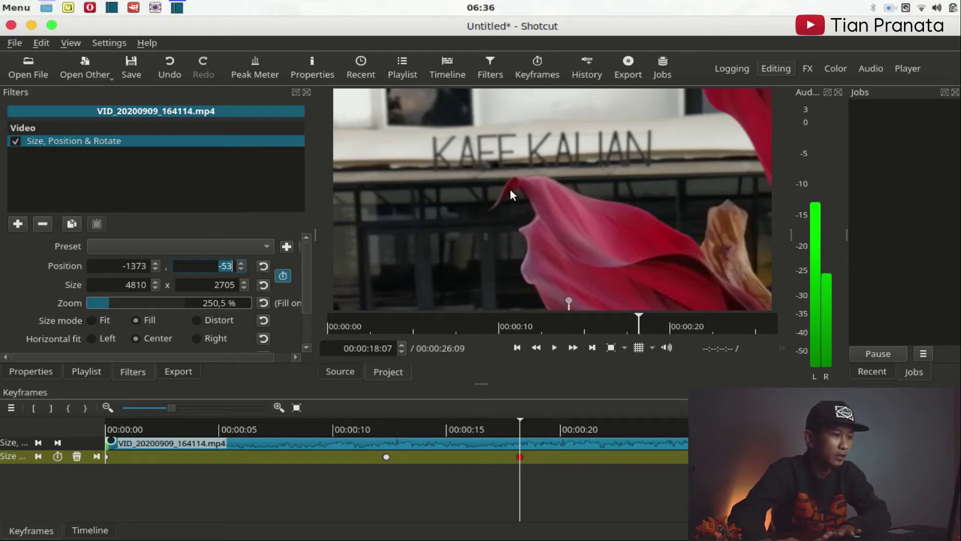
# Review the frames around the 00:00:12 and 00:00:18 keyframes, then play the clip from the beginning to check the zoom animation.
pyautogui.click(386, 425)
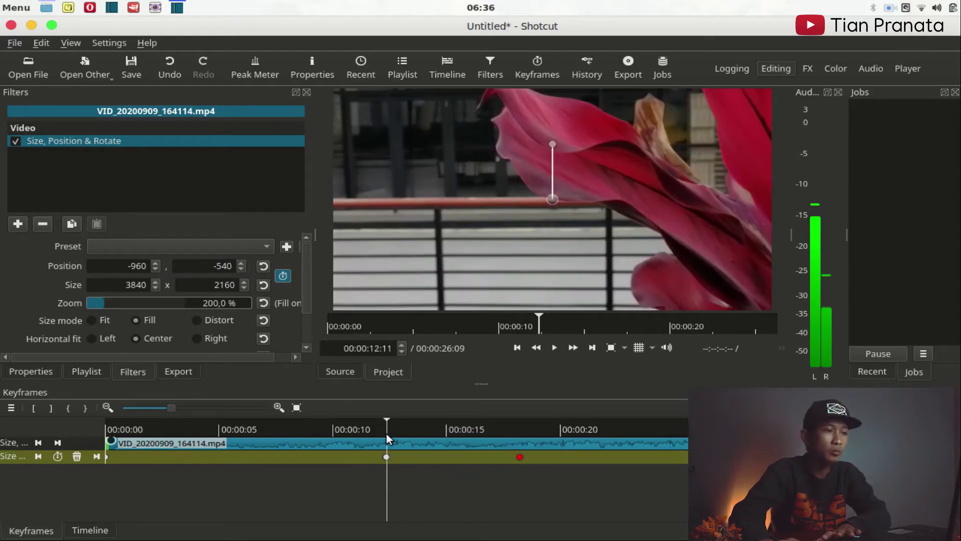
pyautogui.click(519, 429)
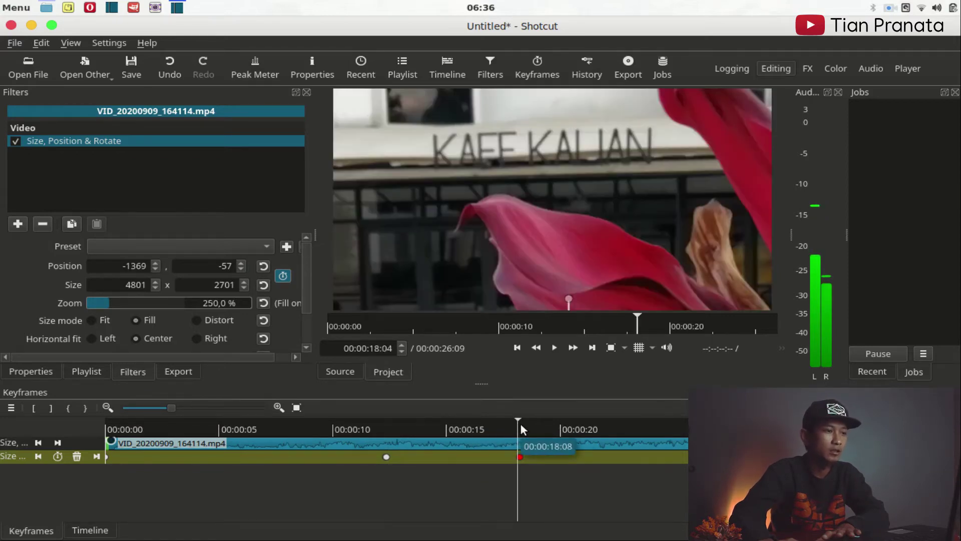
pyautogui.click(516, 349)
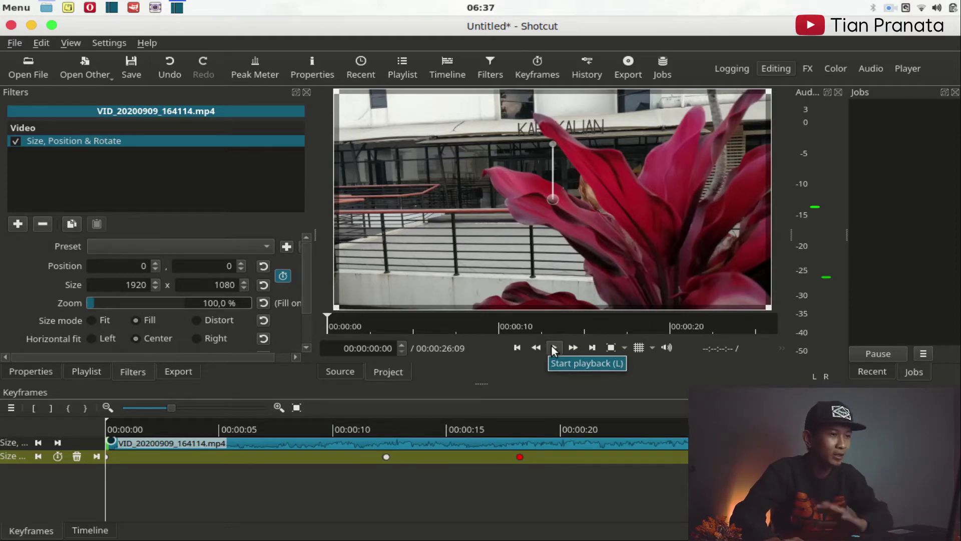
pyautogui.click(554, 349)
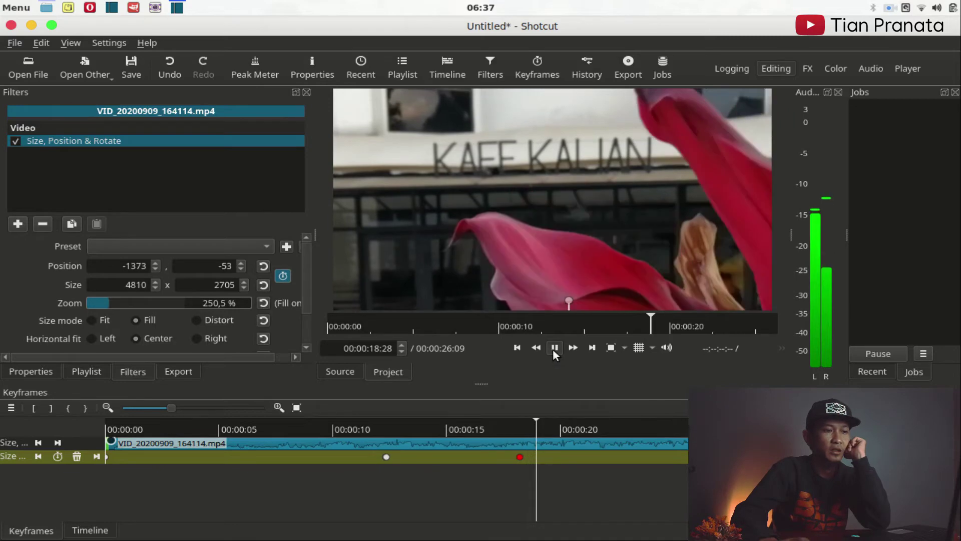
pyautogui.click(554, 348)
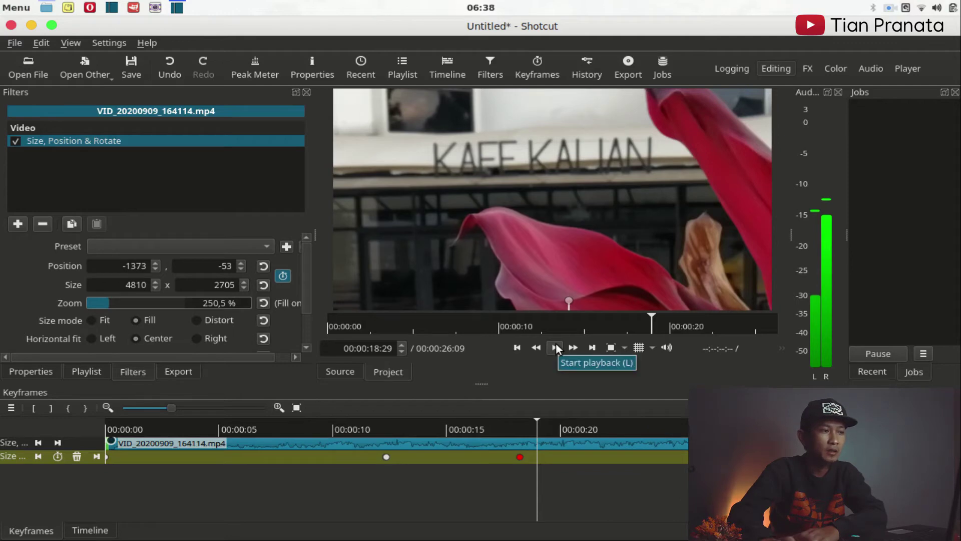
# At the end of the clip, reset the zoom to 100% and the position to 0, 0.
pyautogui.click(592, 347)
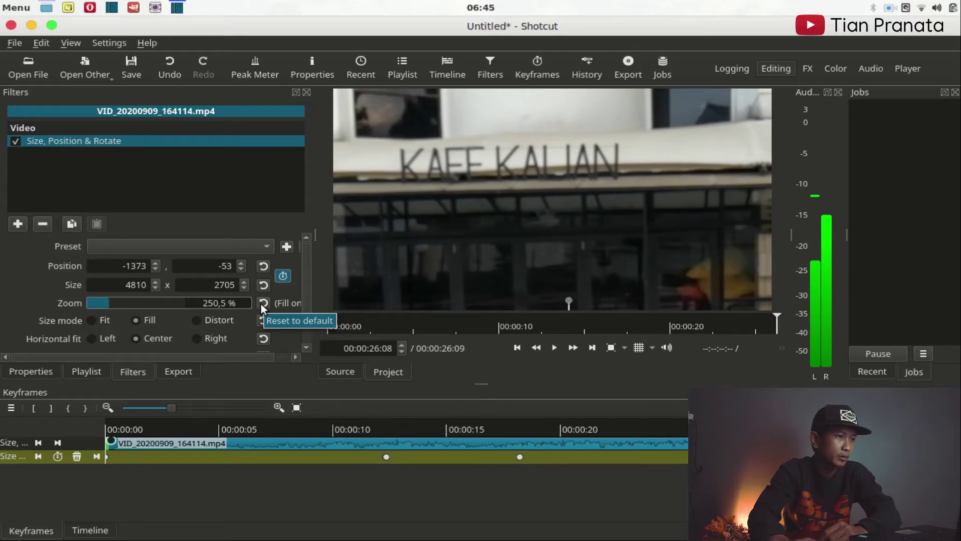
pyautogui.click(260, 303)
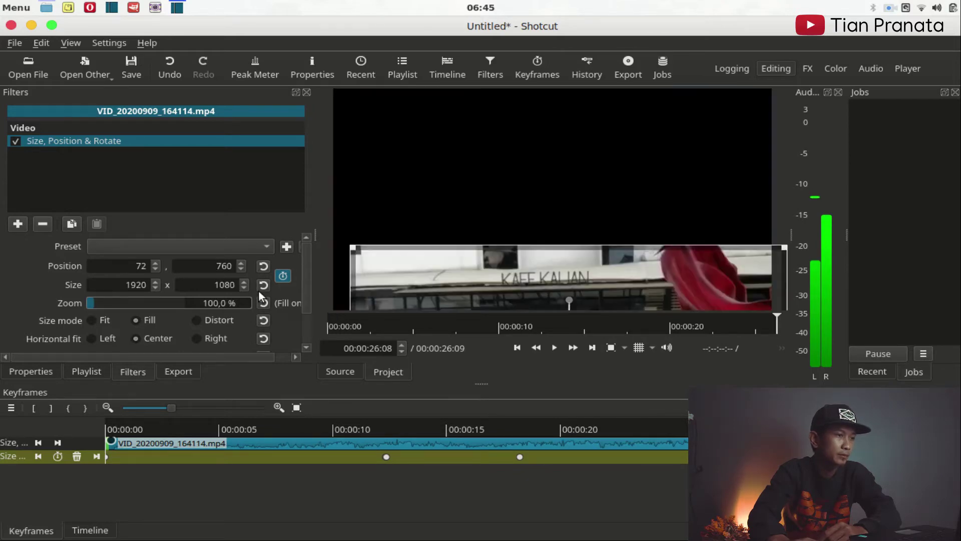
pyautogui.click(264, 268)
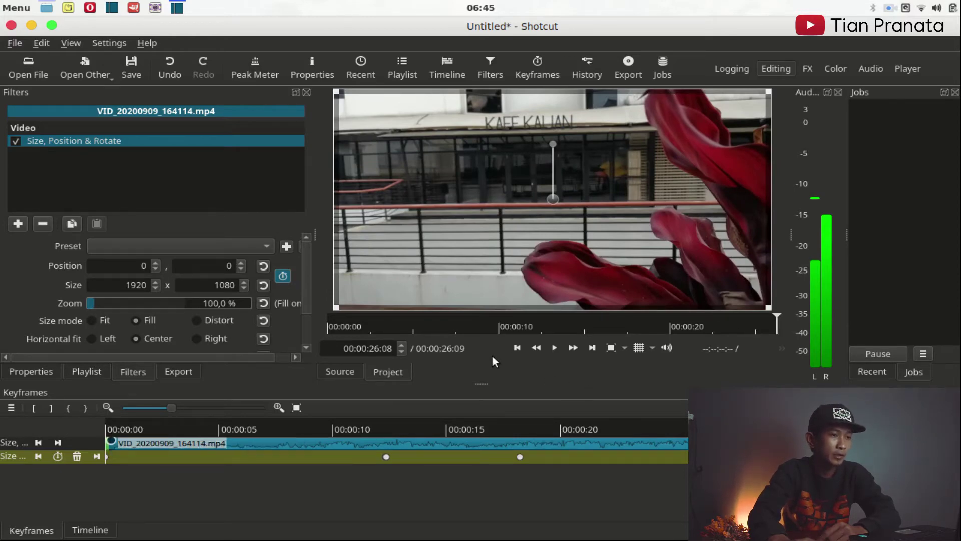
# Check the frame at the clip's start and at the two middle keyframes, and return to the beginning to preview the whole animation.
pyautogui.click(122, 431)
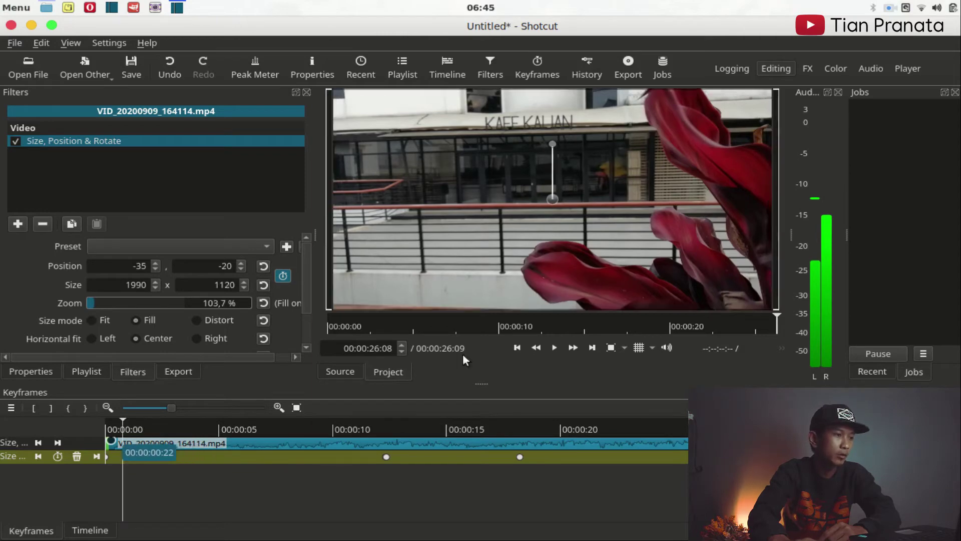
pyautogui.click(515, 348)
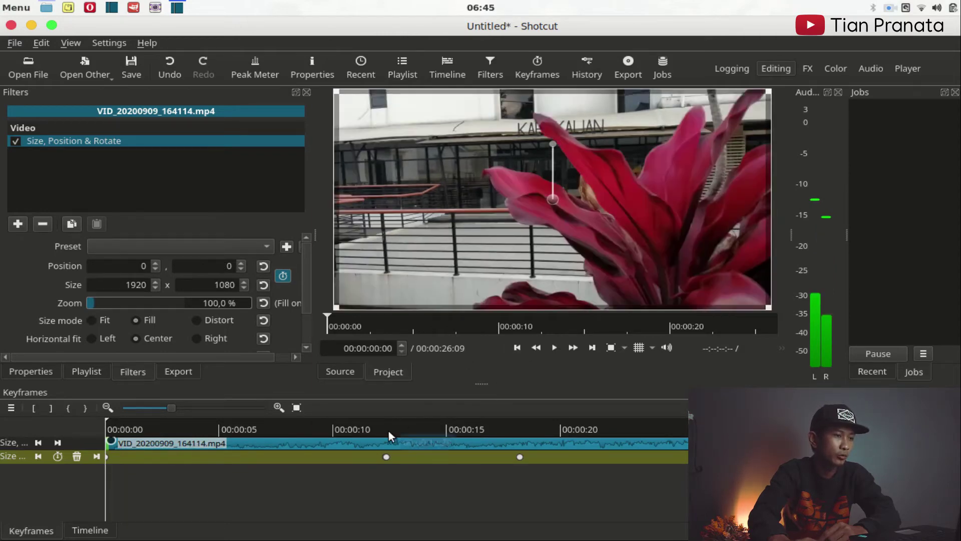
pyautogui.click(386, 423)
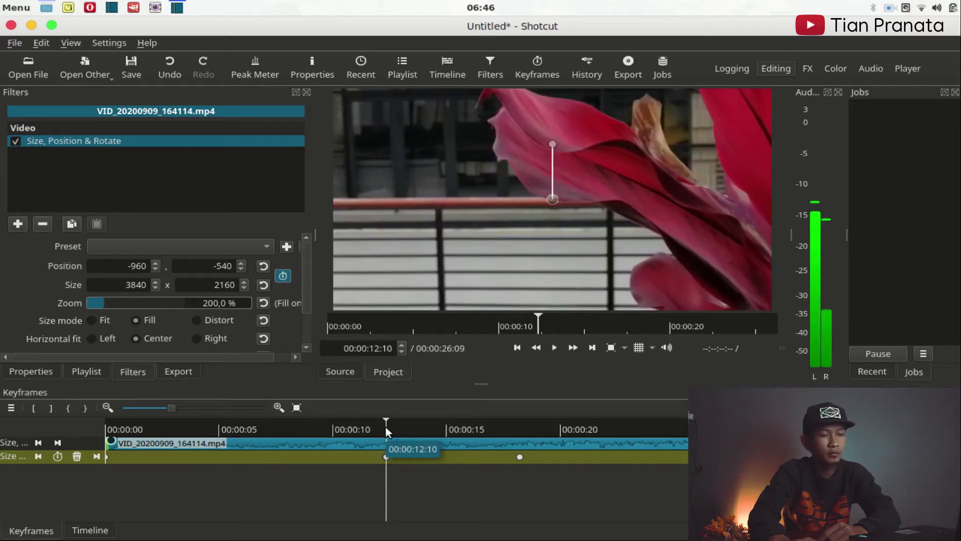
pyautogui.click(518, 425)
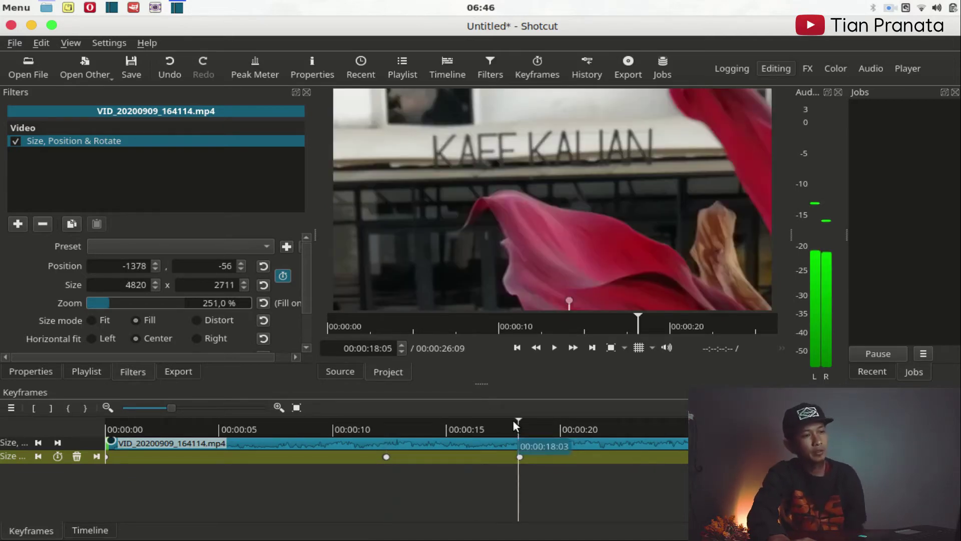
pyautogui.click(518, 348)
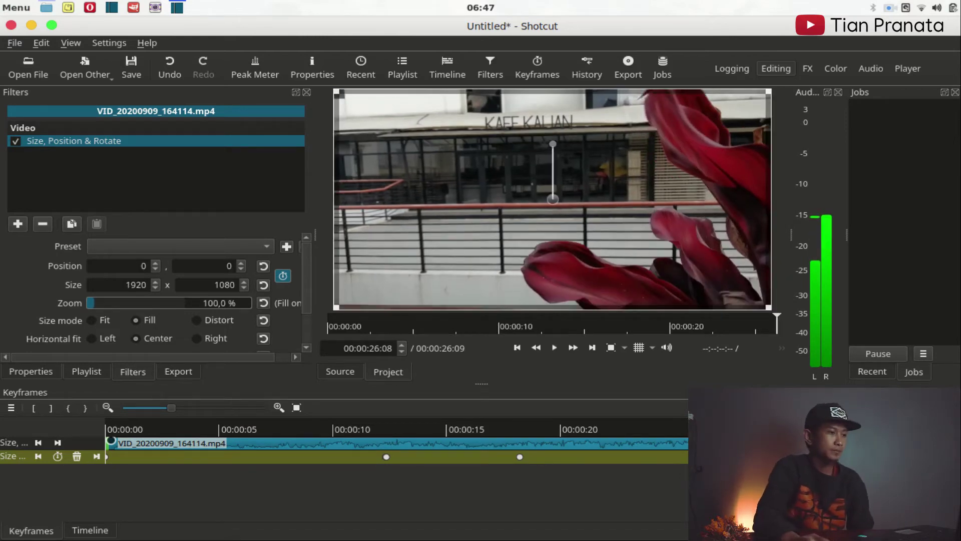
# Return to the start of the clip in the timeline view and add a LUT (3D) filter to it.
pyautogui.click(90, 530)
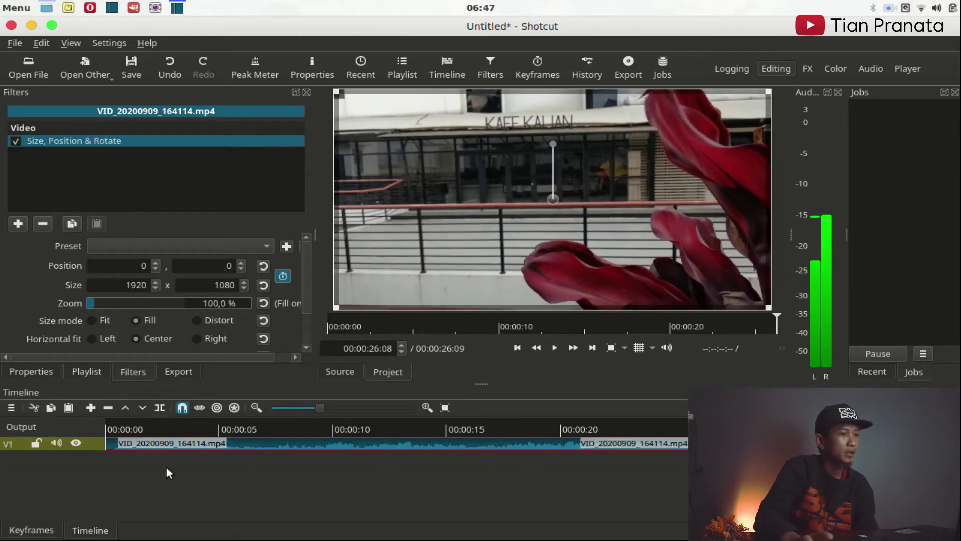
pyautogui.click(518, 346)
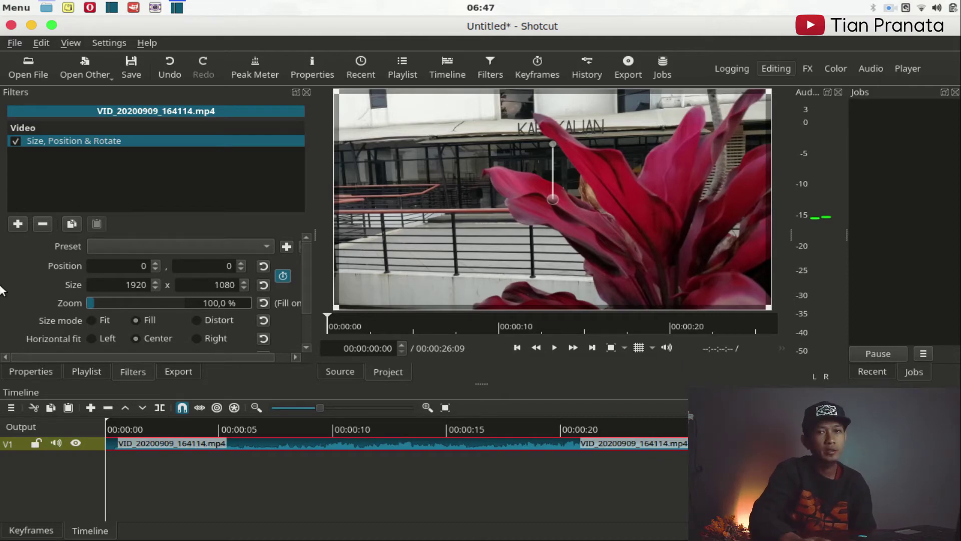
pyautogui.click(19, 224)
pyautogui.click(110, 149)
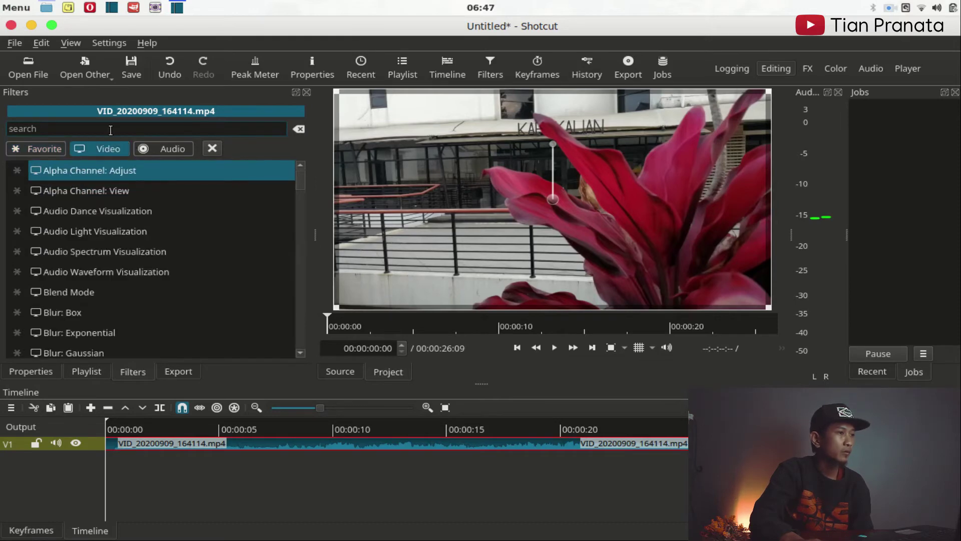
pyautogui.click(110, 130)
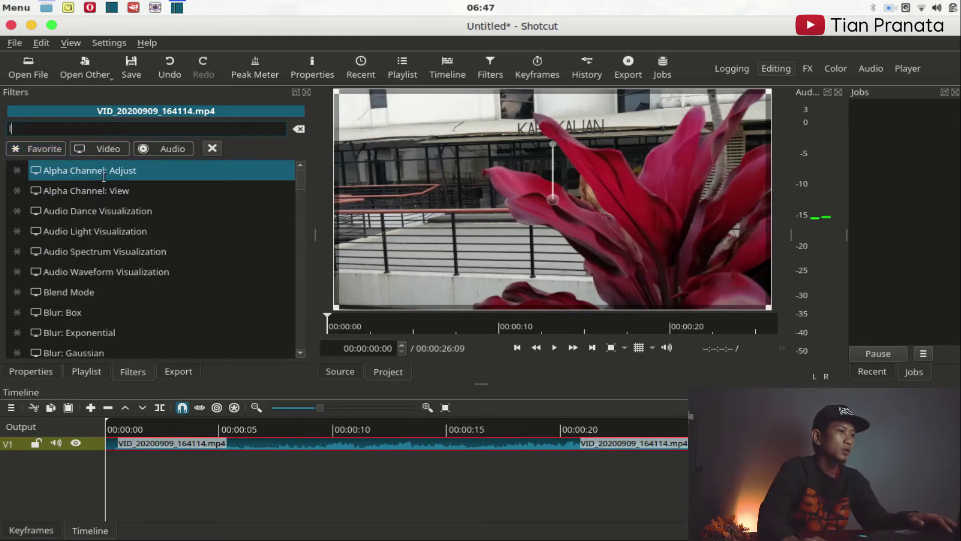
pyautogui.write('lut')
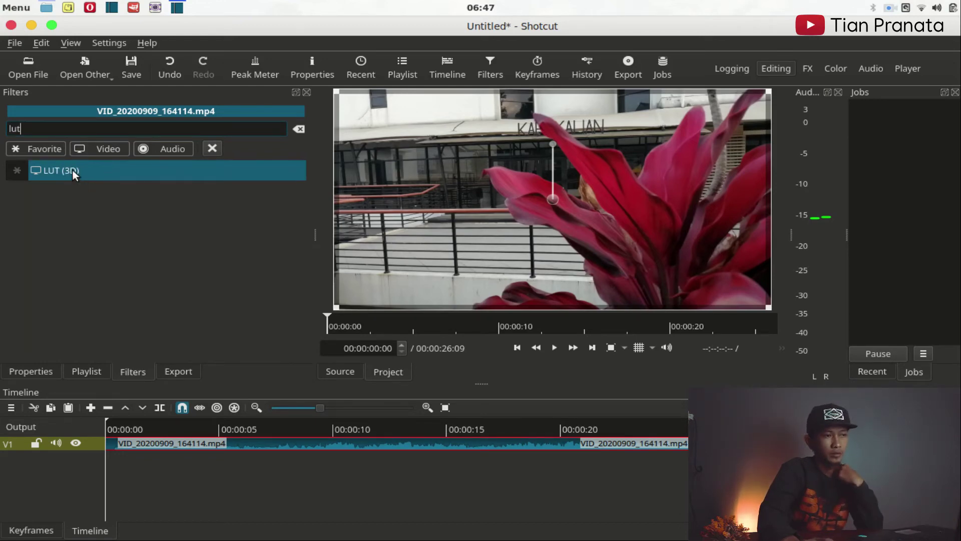
pyautogui.click(72, 170)
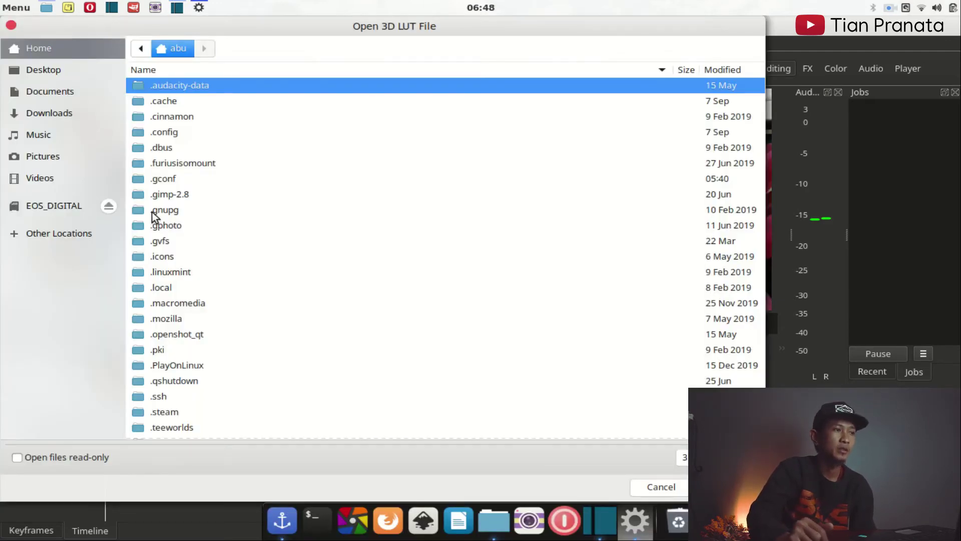
# Load the _Orange and Teal 16.cube file from the SparkleStock Orange-and-Teal folder inside Downloads/LUTS/FREE LUTS into the LUT (3D) filter.
pyautogui.click(161, 372)
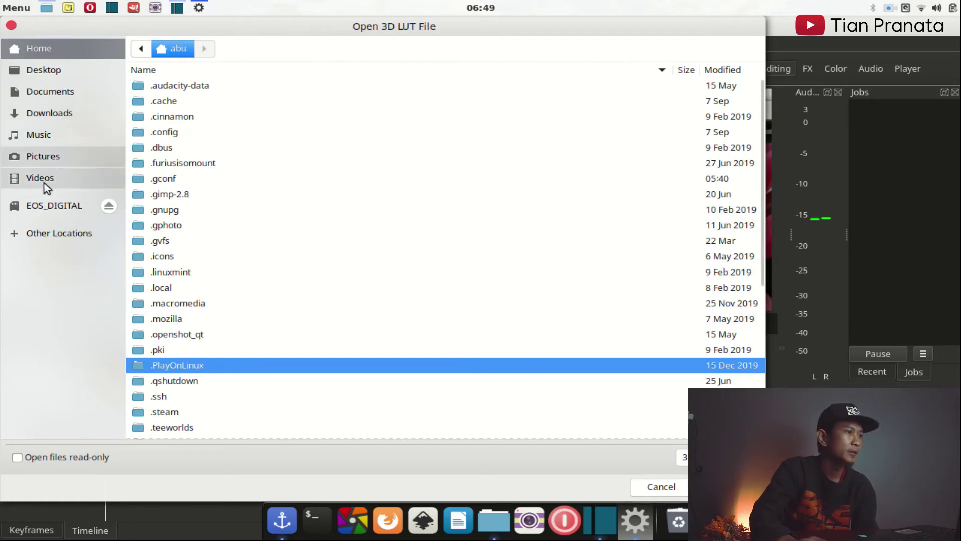
pyautogui.click(50, 96)
pyautogui.click(49, 111)
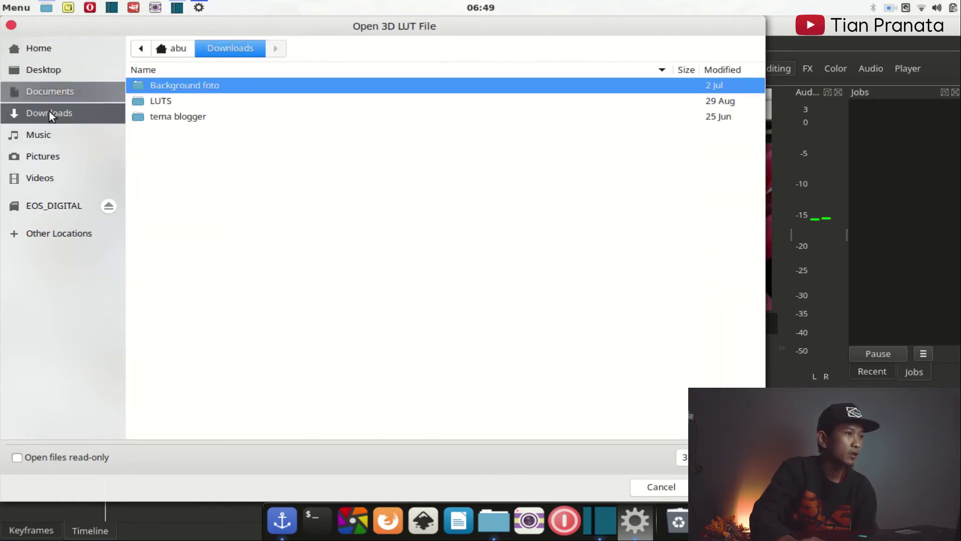
pyautogui.doubleClick(165, 103)
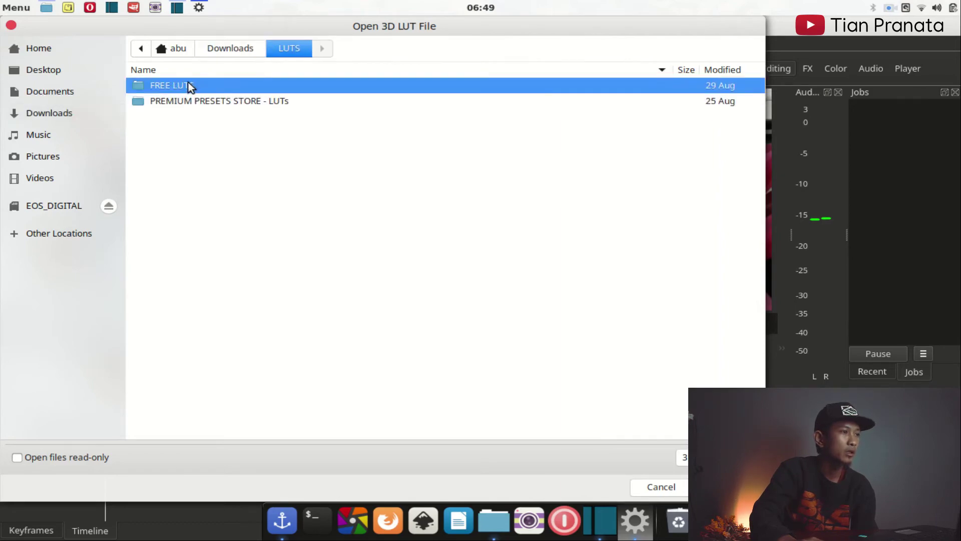
pyautogui.doubleClick(189, 84)
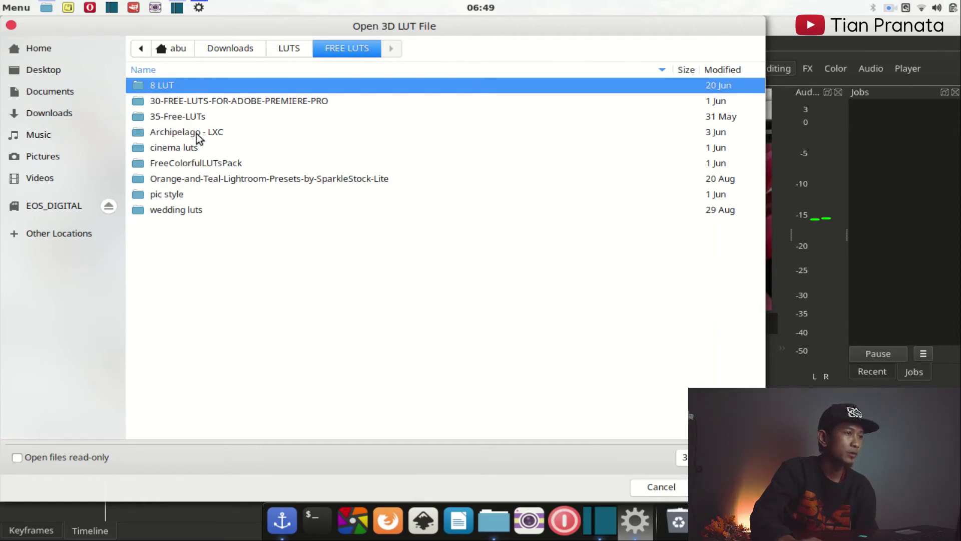
pyautogui.click(181, 178)
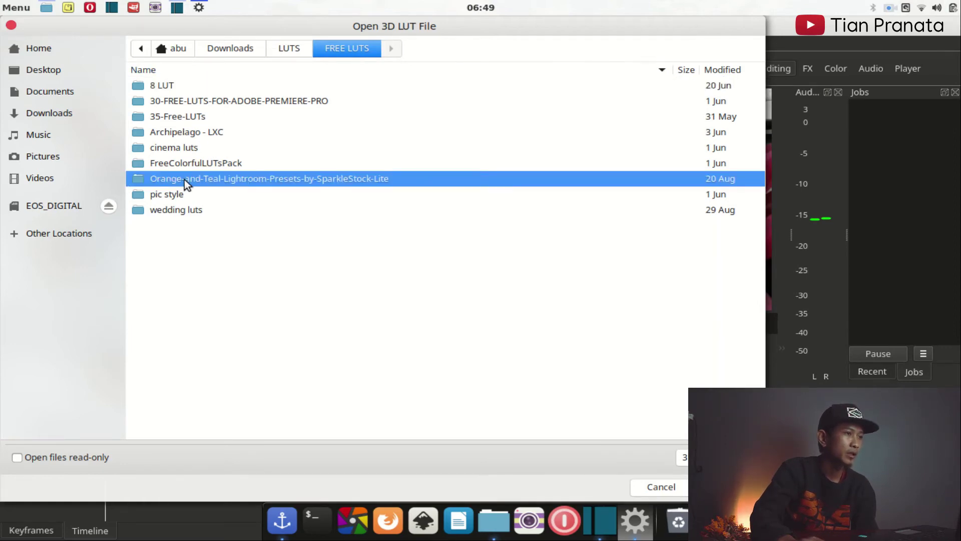
pyautogui.doubleClick(185, 178)
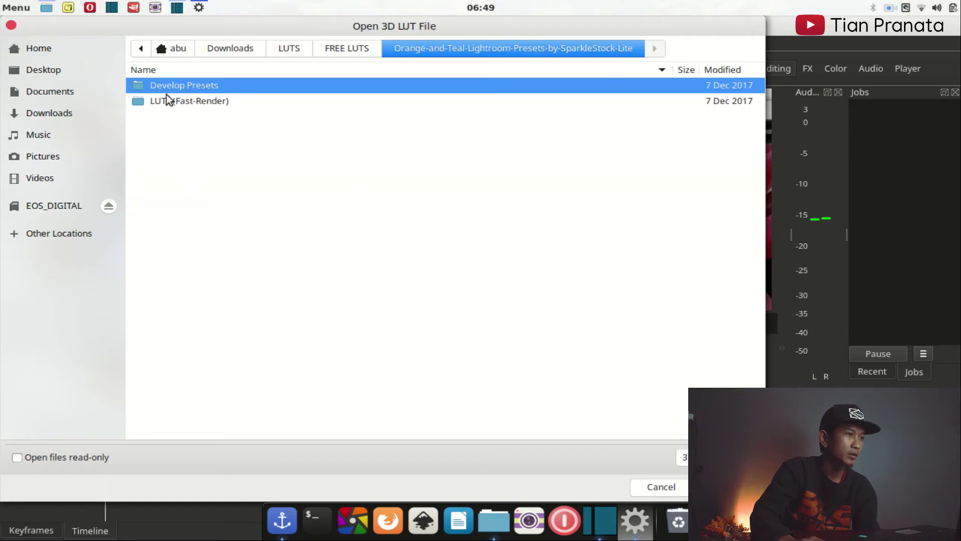
pyautogui.doubleClick(204, 104)
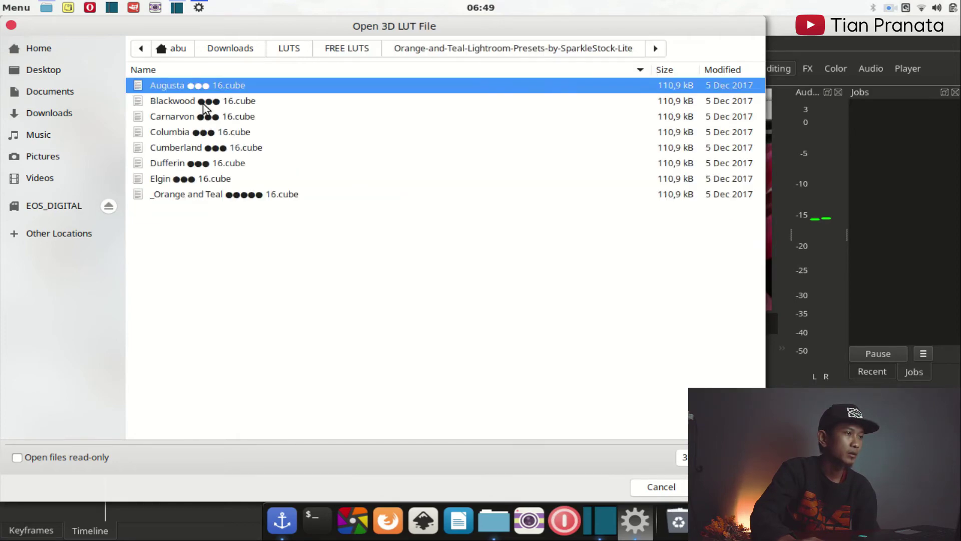
pyautogui.doubleClick(180, 196)
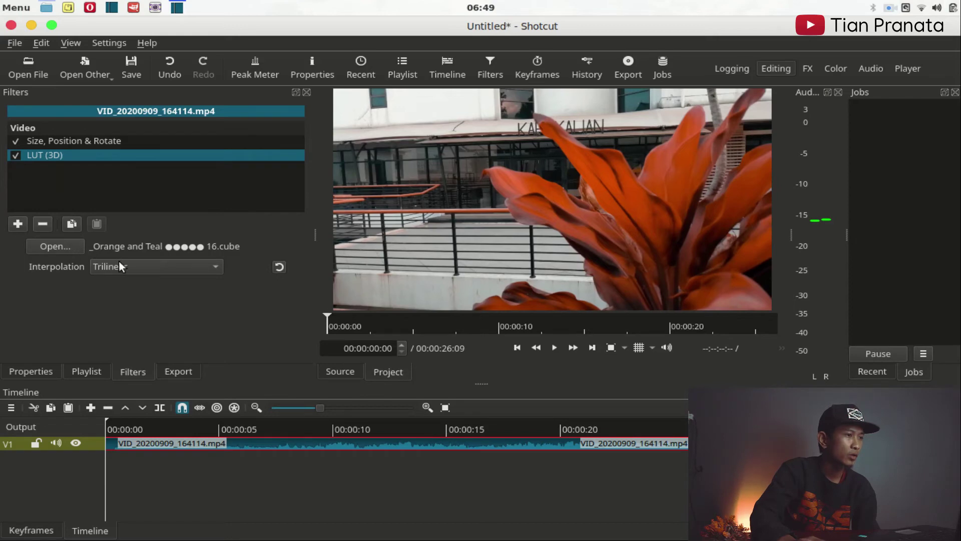
# Browse the PREMIUM PRESETS STORE - LUTs folder and FREE LUTS/cinema luts inside Downloads/LUTS for another LUT file.
pyautogui.click(84, 242)
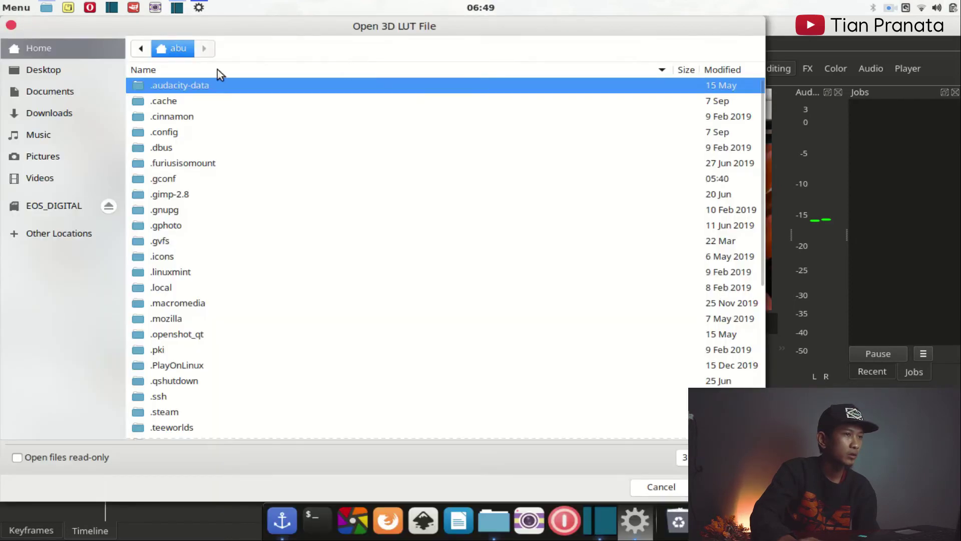
pyautogui.click(55, 112)
pyautogui.doubleClick(168, 100)
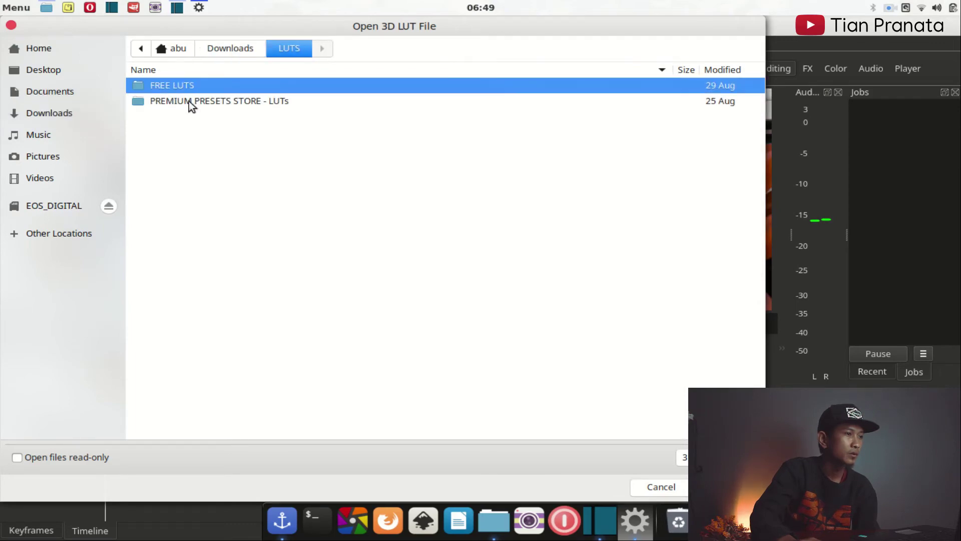
pyautogui.doubleClick(185, 101)
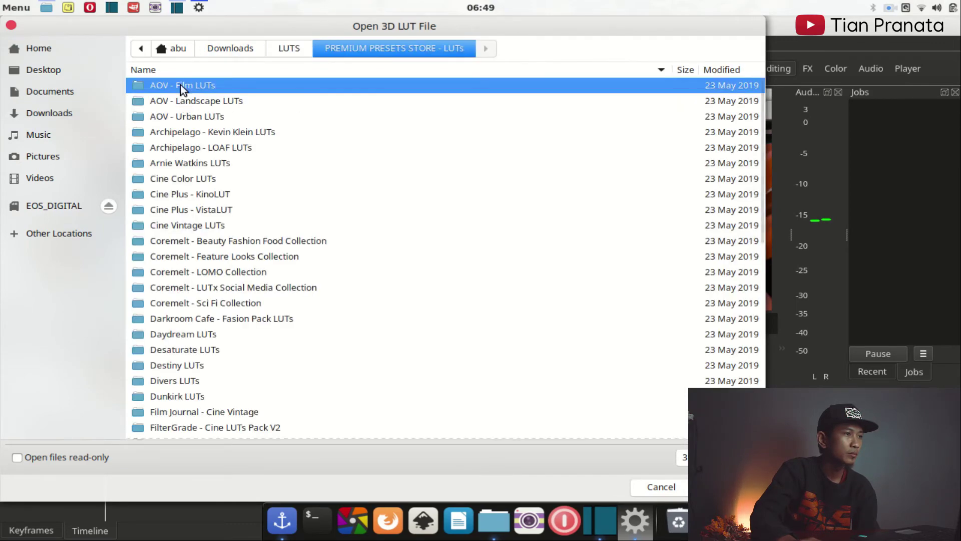
pyautogui.click(289, 48)
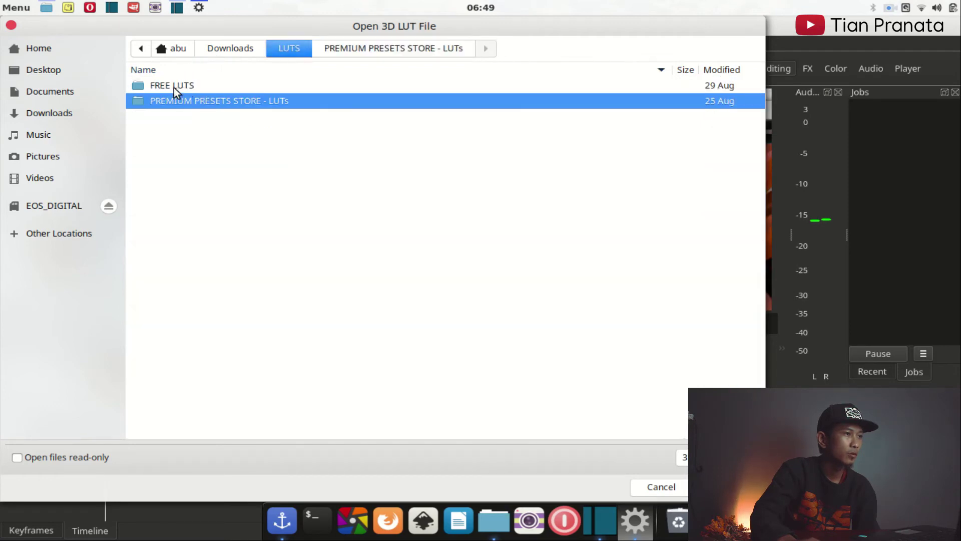
pyautogui.doubleClick(173, 88)
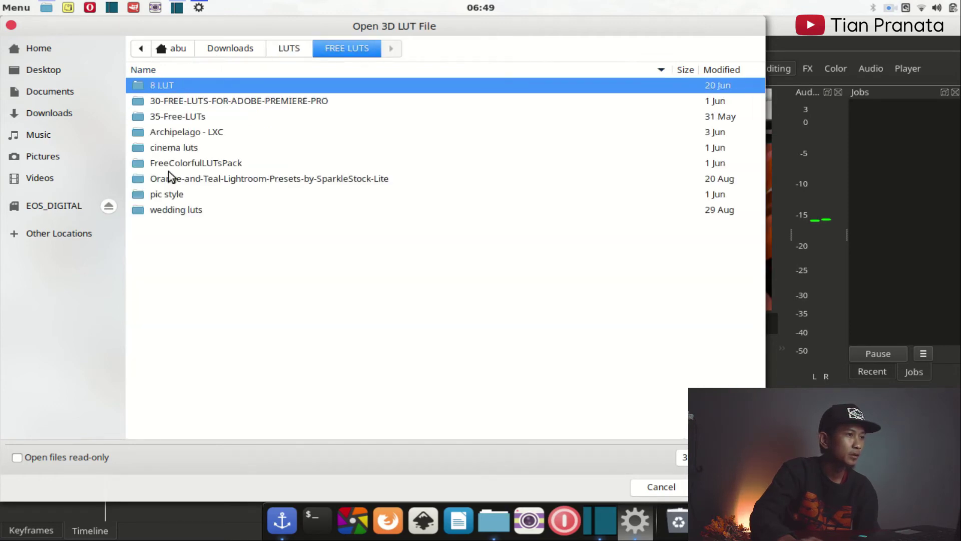
pyautogui.doubleClick(173, 151)
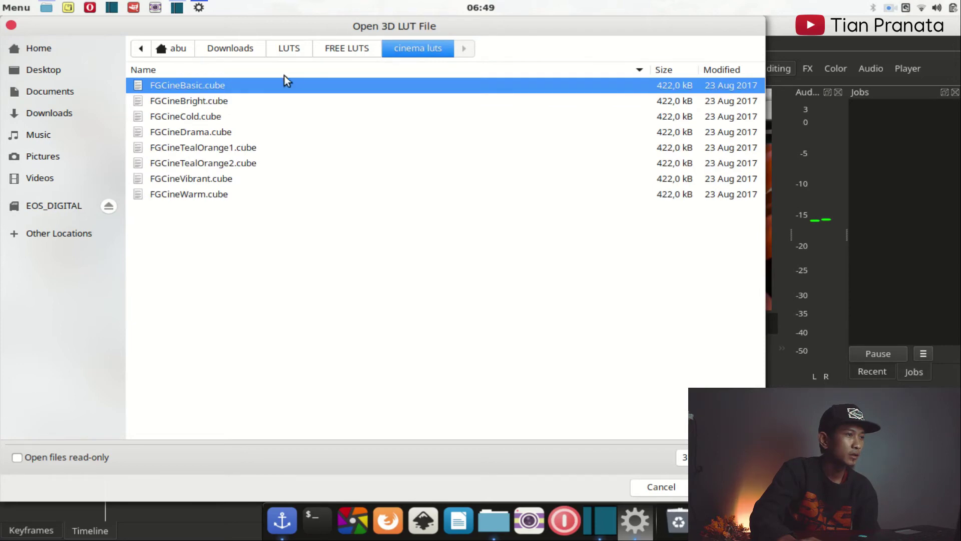
pyautogui.click(360, 51)
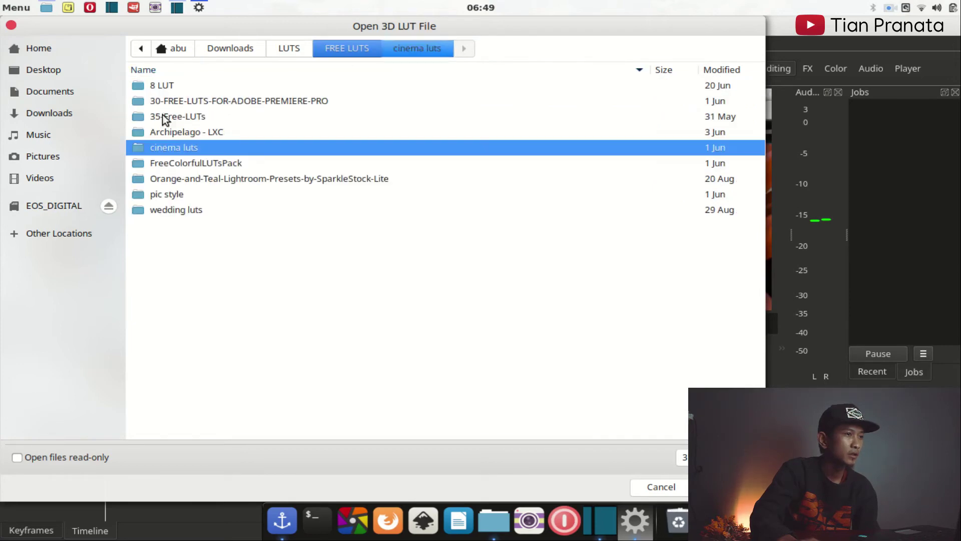
# Load LXC 03 C.cube from the cube folder of Archipelago - LXC in FREE LUTS into the LUT (3D) filter.
pyautogui.click(182, 136)
pyautogui.doubleClick(182, 136)
pyautogui.doubleClick(179, 90)
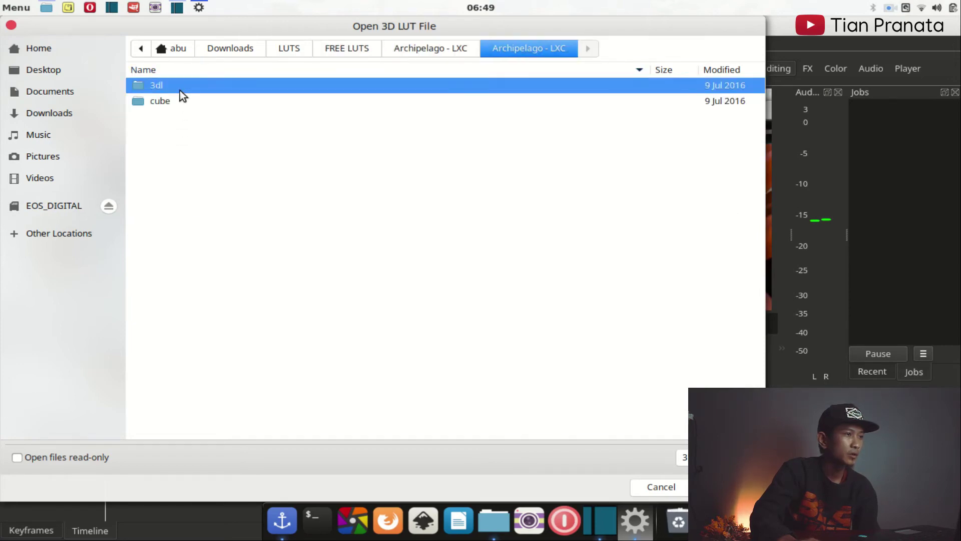
pyautogui.click(175, 100)
pyautogui.doubleClick(176, 100)
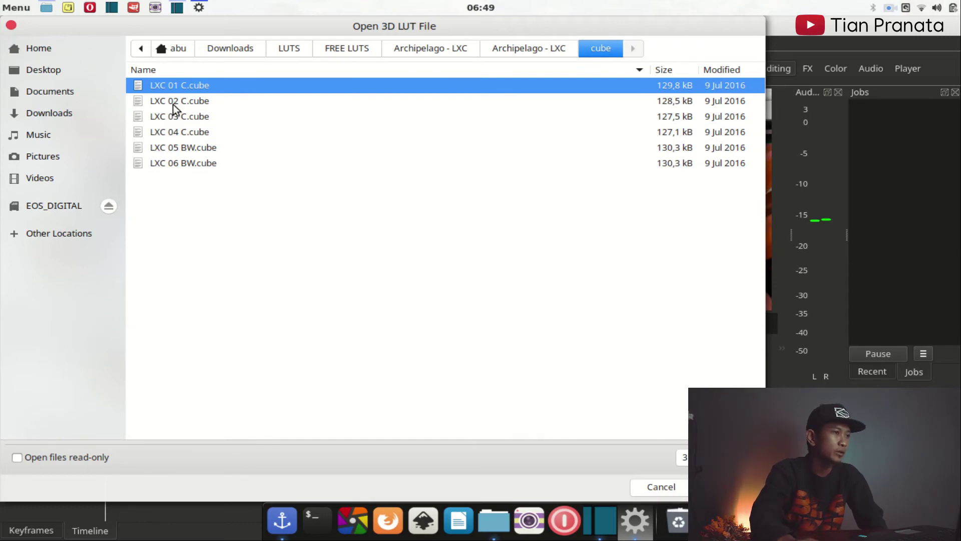
pyautogui.click(160, 119)
pyautogui.doubleClick(302, 122)
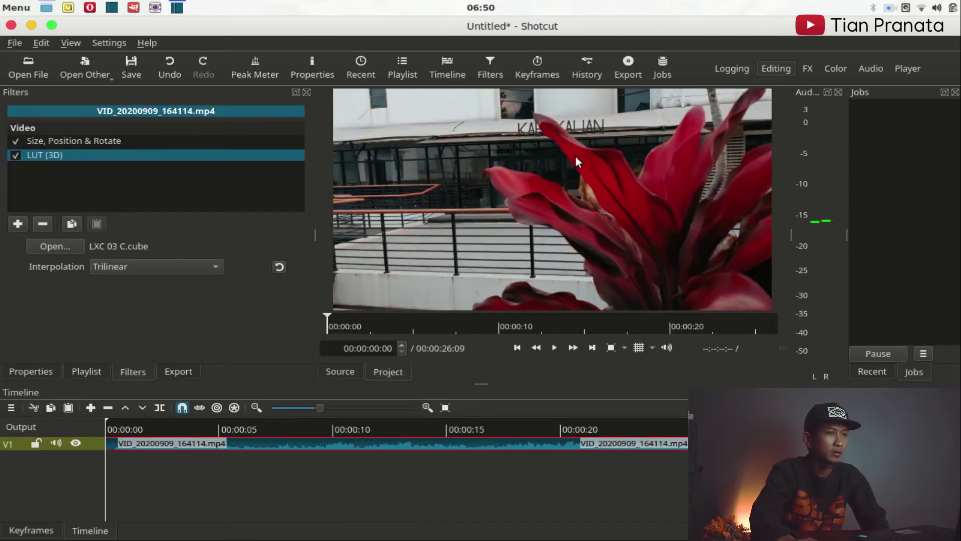
# Compare the frame about 5 seconds into the clip with the LUT (3D) filter switched off and on, leaving it enabled.
pyautogui.click(222, 430)
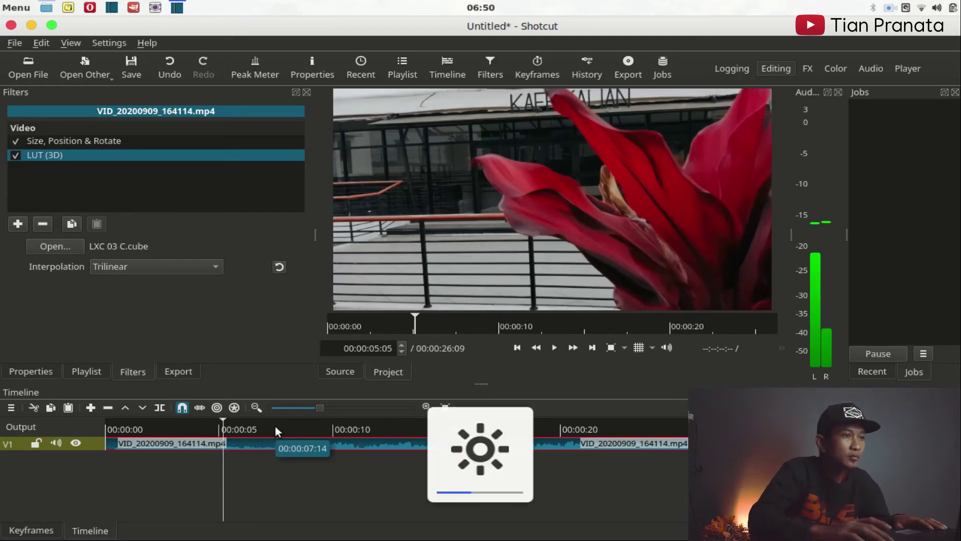
pyautogui.click(15, 155)
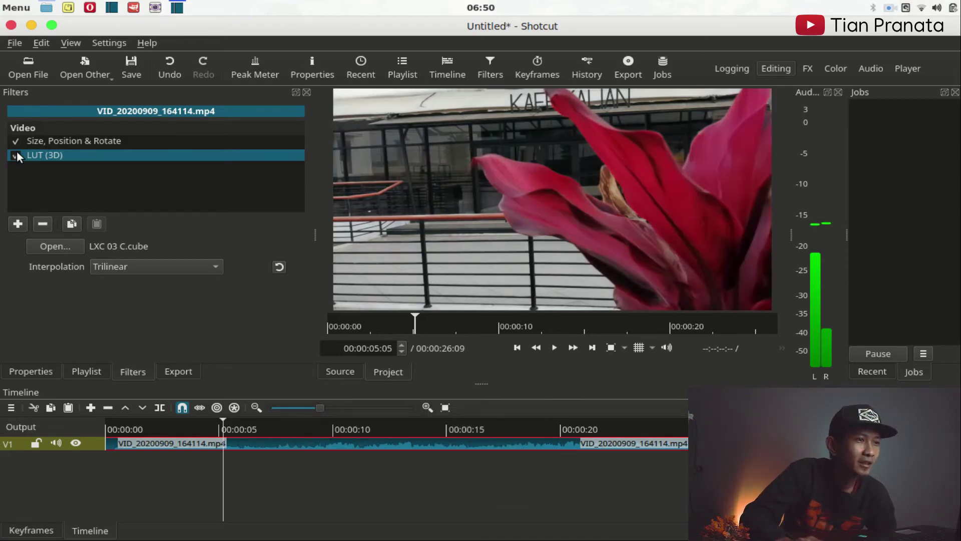
pyautogui.click(15, 155)
pyautogui.click(16, 153)
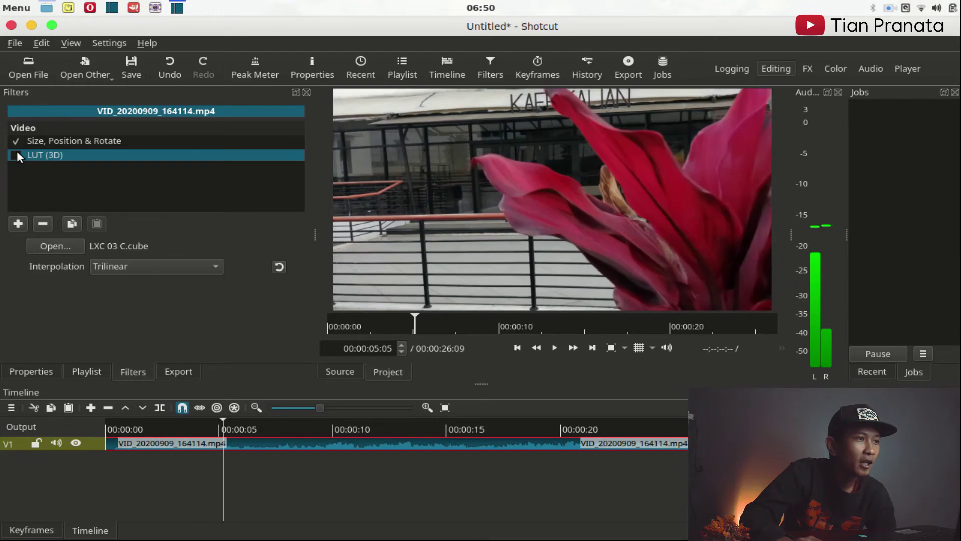
pyautogui.click(16, 155)
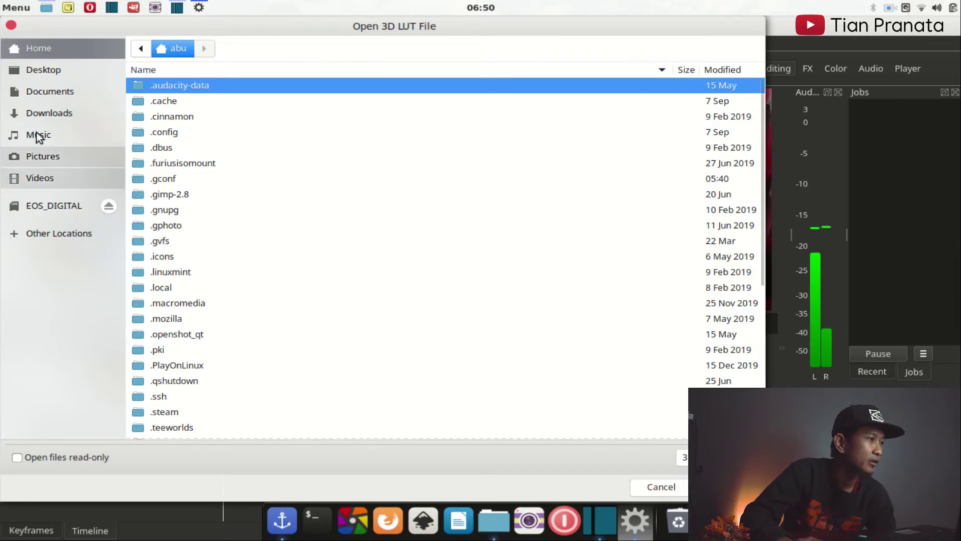
# Load LXC 05 BW.cube from the Archipelago - LXC cube folder in Downloads/LUTS/FREE LUTS into the LUT (3D) filter, and return to the clip's start.
pyautogui.click(52, 113)
pyautogui.click(167, 102)
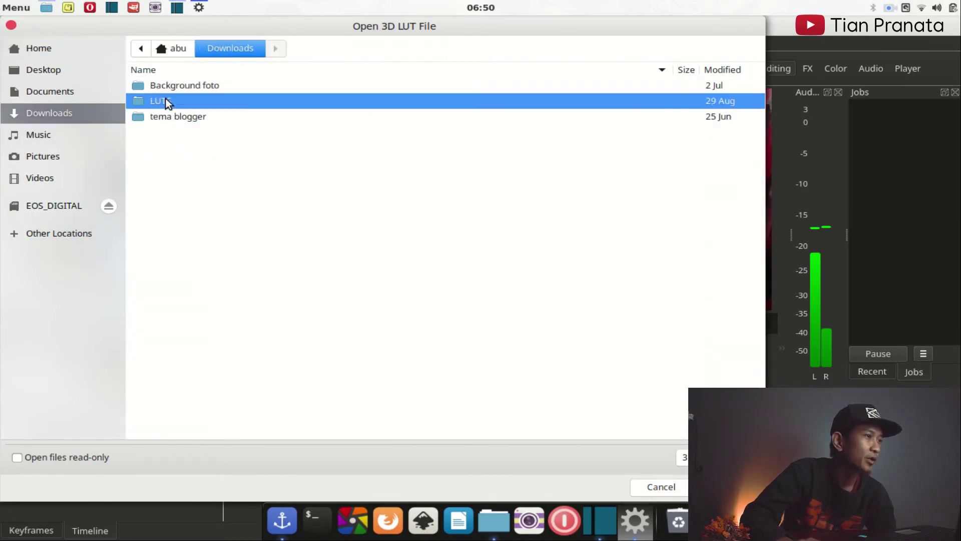
pyautogui.doubleClick(167, 101)
pyautogui.doubleClick(158, 86)
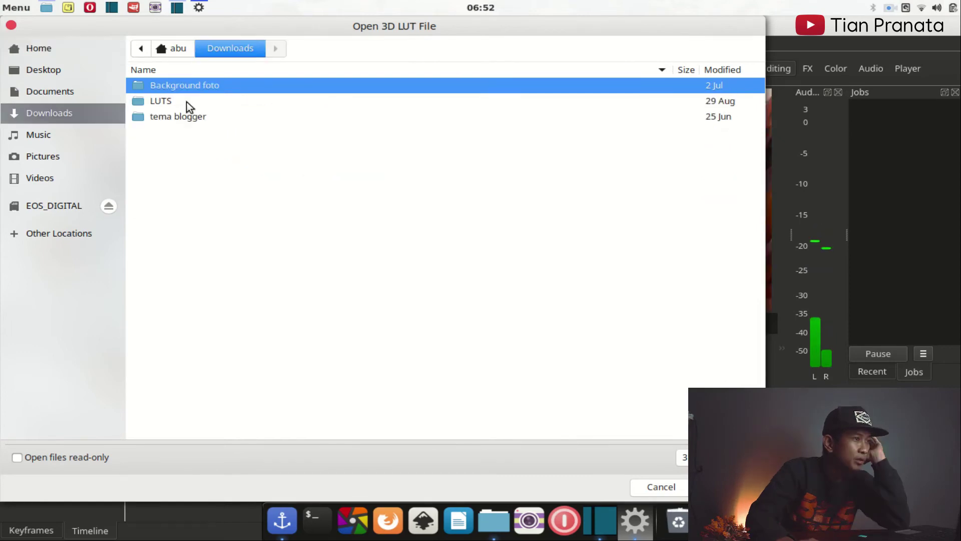
pyautogui.doubleClick(187, 102)
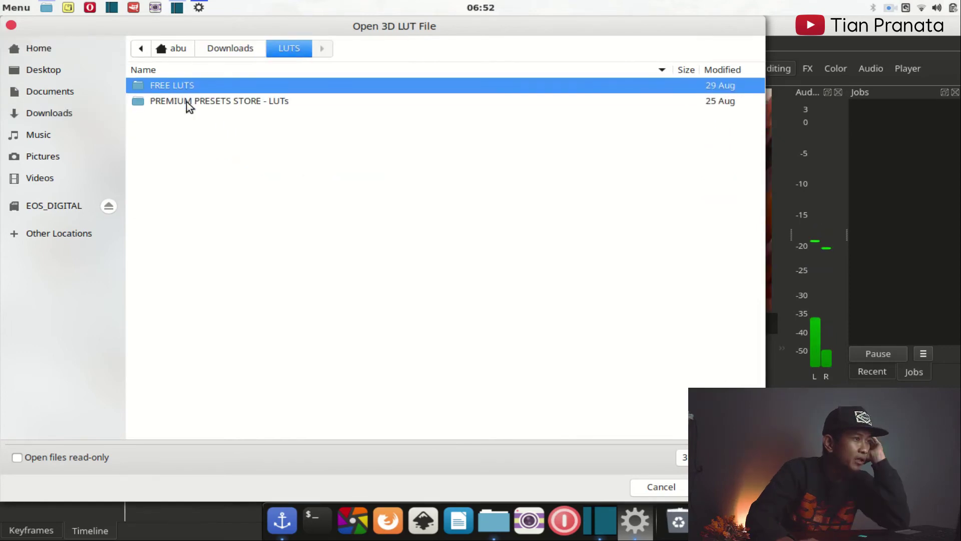
pyautogui.doubleClick(196, 86)
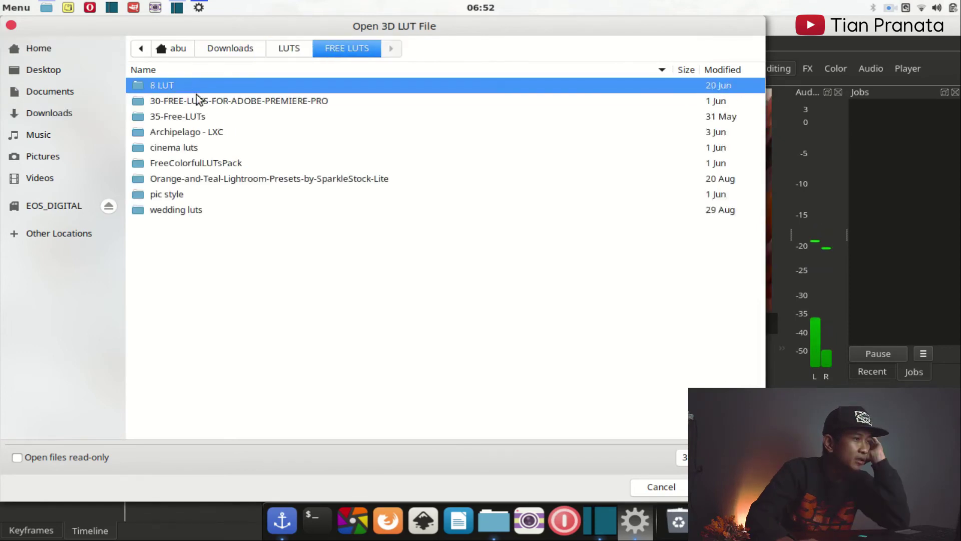
pyautogui.doubleClick(192, 132)
pyautogui.doubleClick(190, 89)
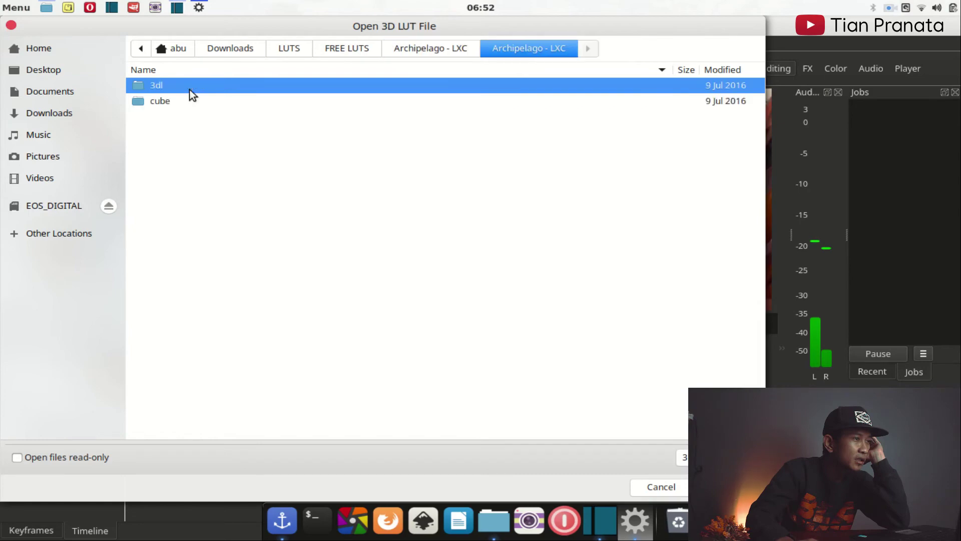
pyautogui.doubleClick(163, 100)
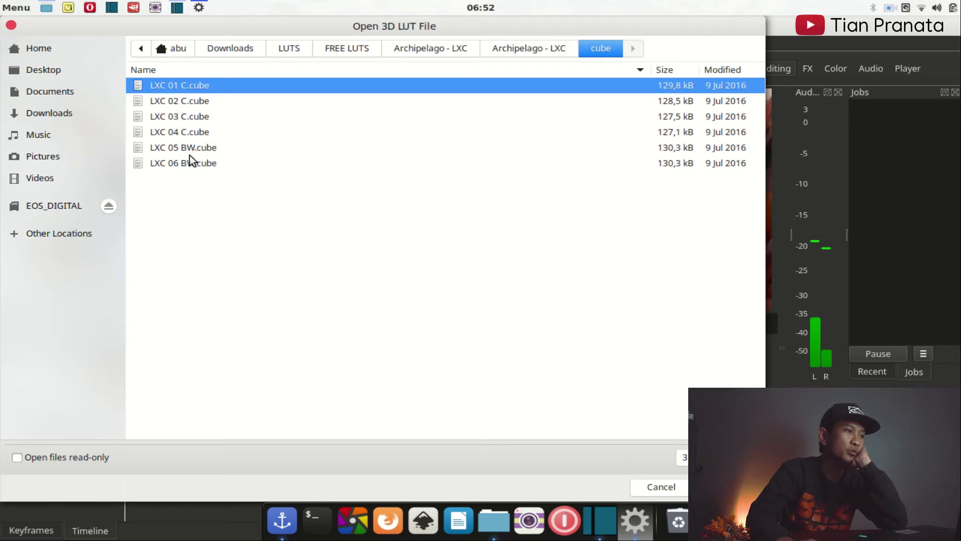
pyautogui.click(166, 147)
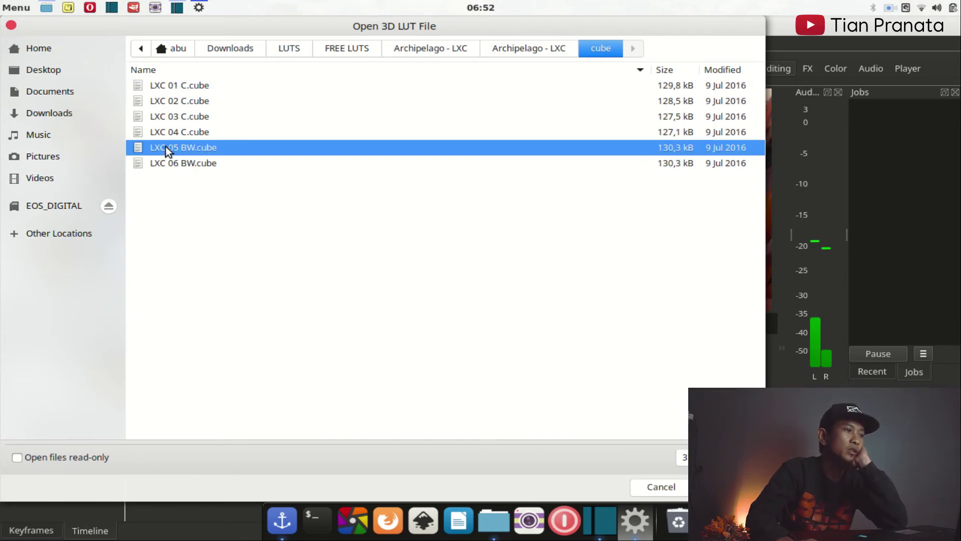
pyautogui.doubleClick(166, 146)
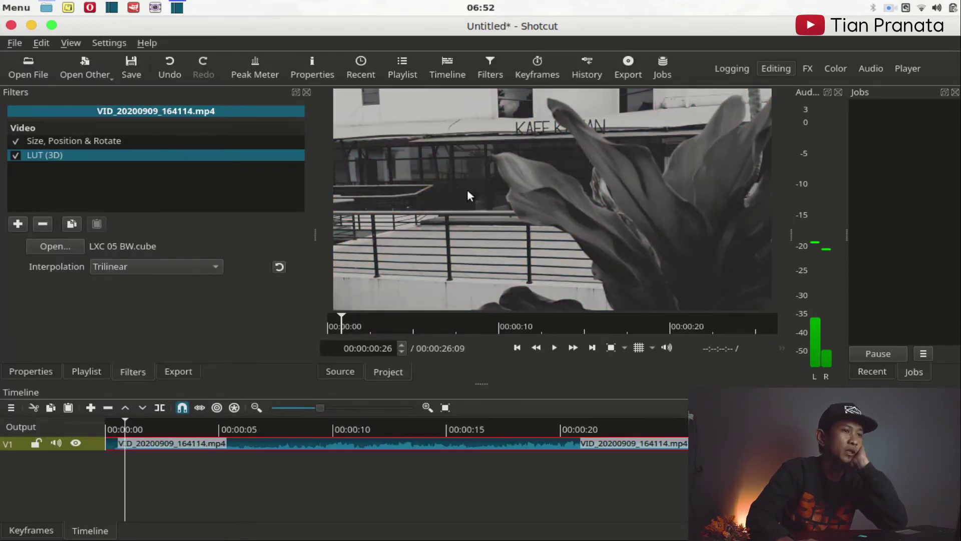
pyautogui.click(518, 347)
pyautogui.click(517, 347)
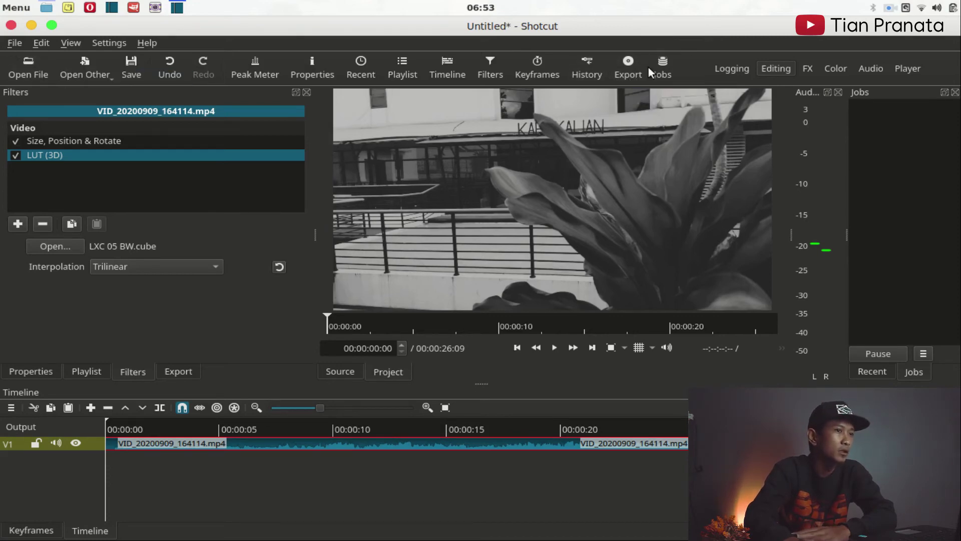
# Open the export settings, choose the stock YouTube preset and set the frame rate to 30 in its advanced video options.
pyautogui.click(629, 67)
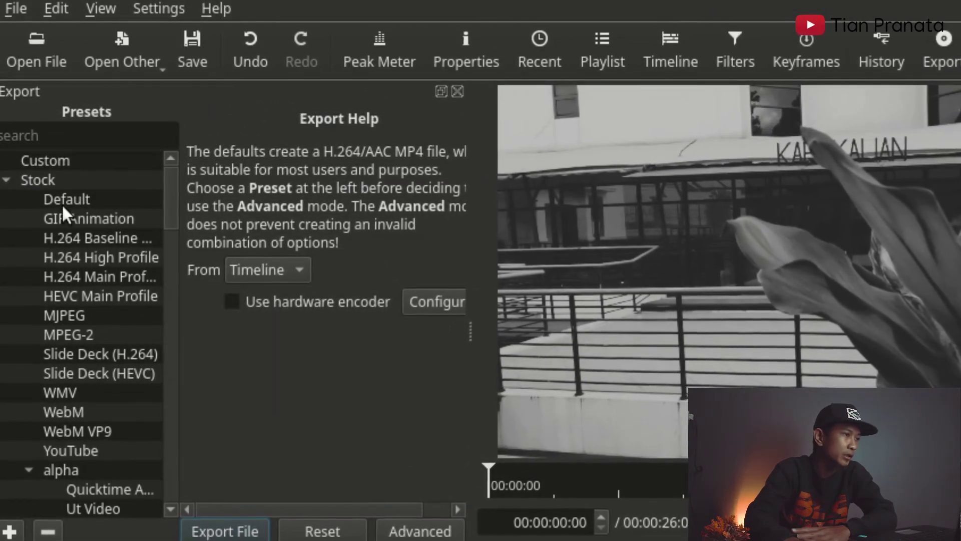
pyautogui.click(74, 200)
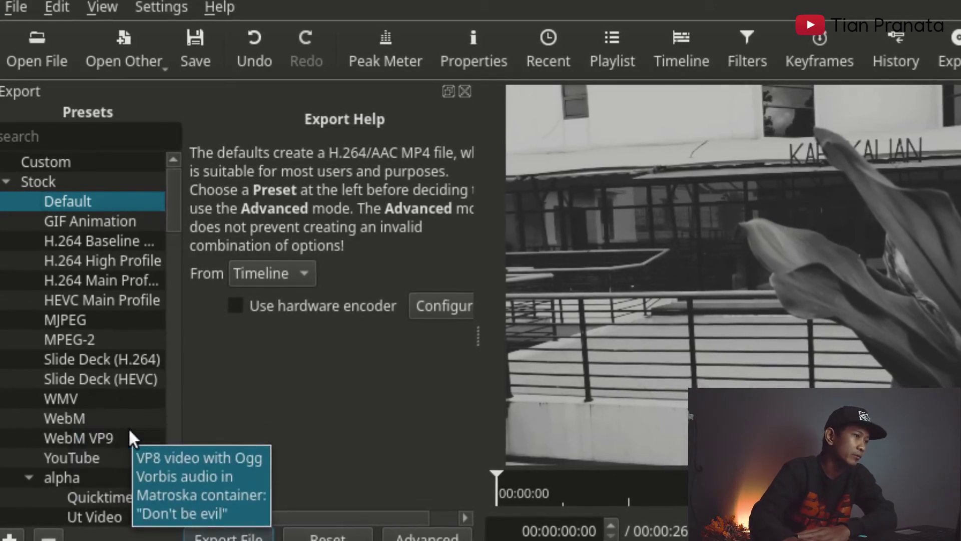
pyautogui.click(86, 463)
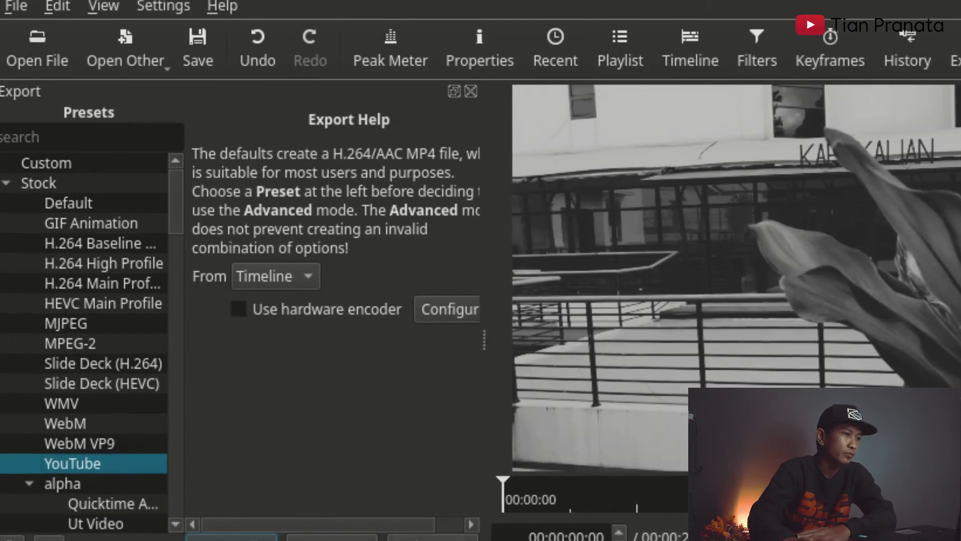
pyautogui.scroll(-3, 364, 280)
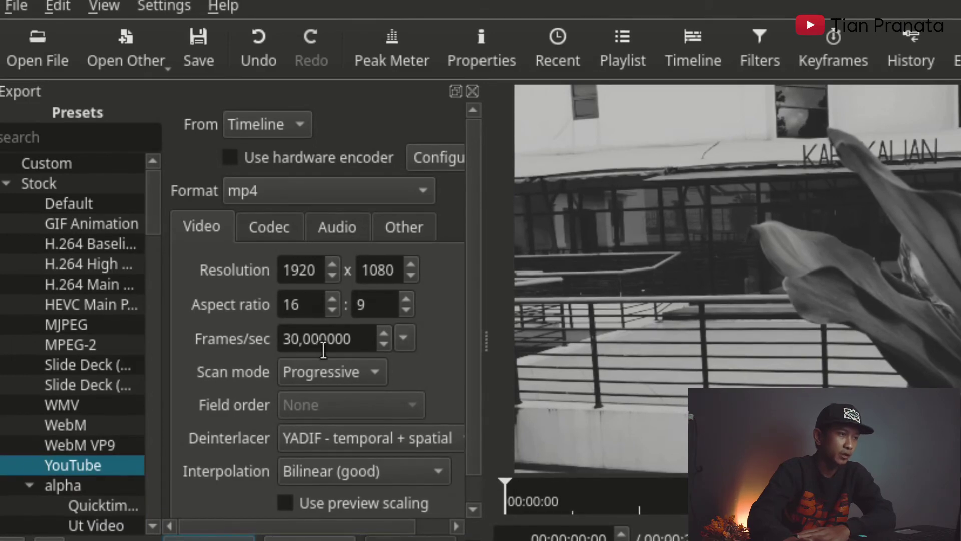
pyautogui.click(405, 348)
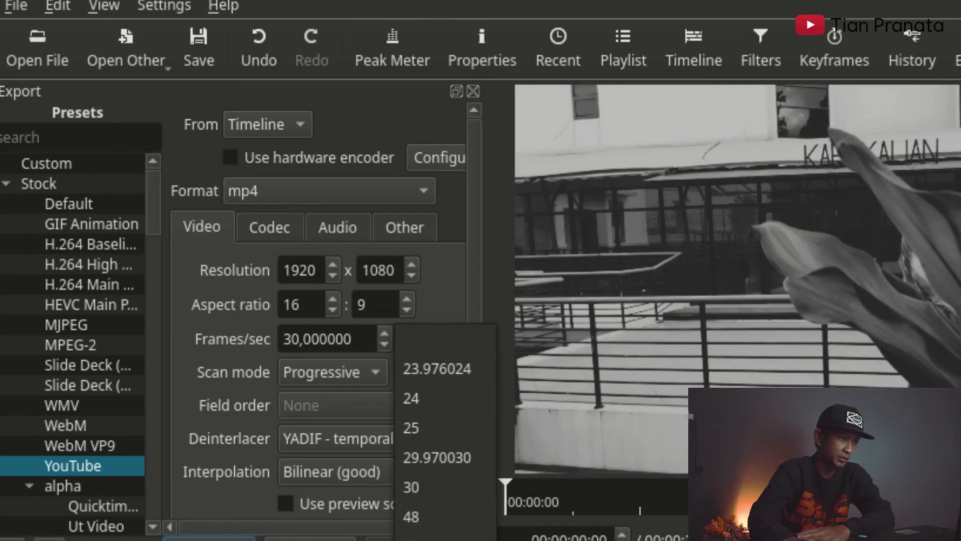
pyautogui.click(414, 482)
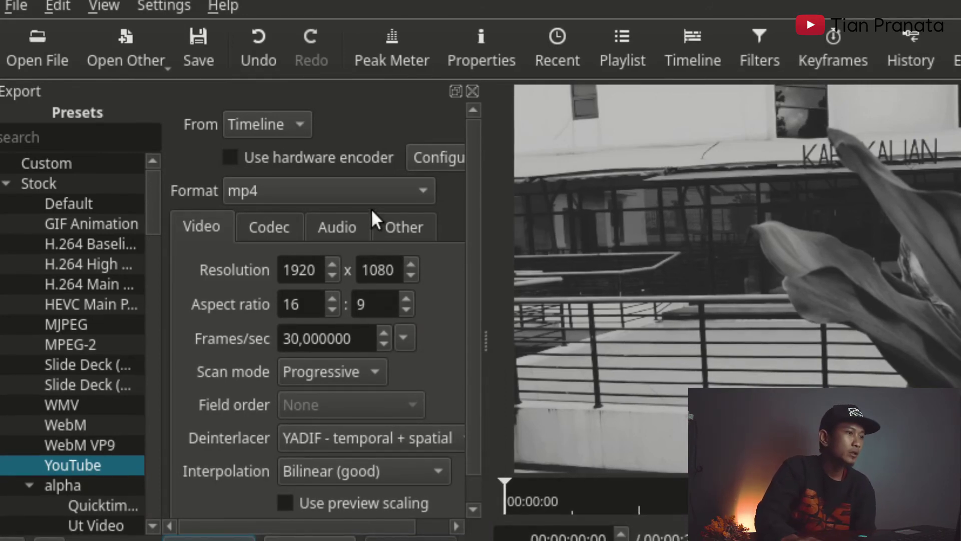
# Review the codec, audio and other advanced export settings of the preset, and return to its video settings.
pyautogui.click(295, 228)
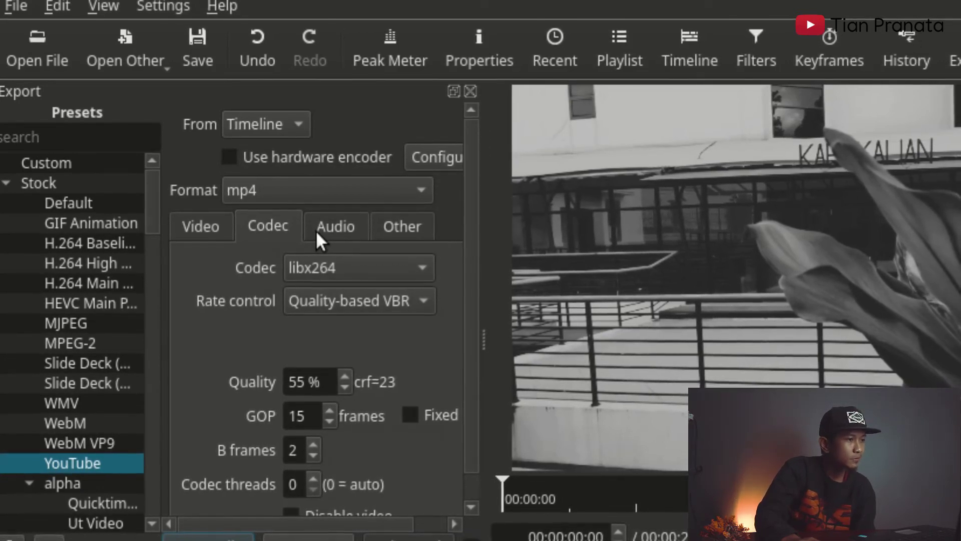
pyautogui.click(345, 229)
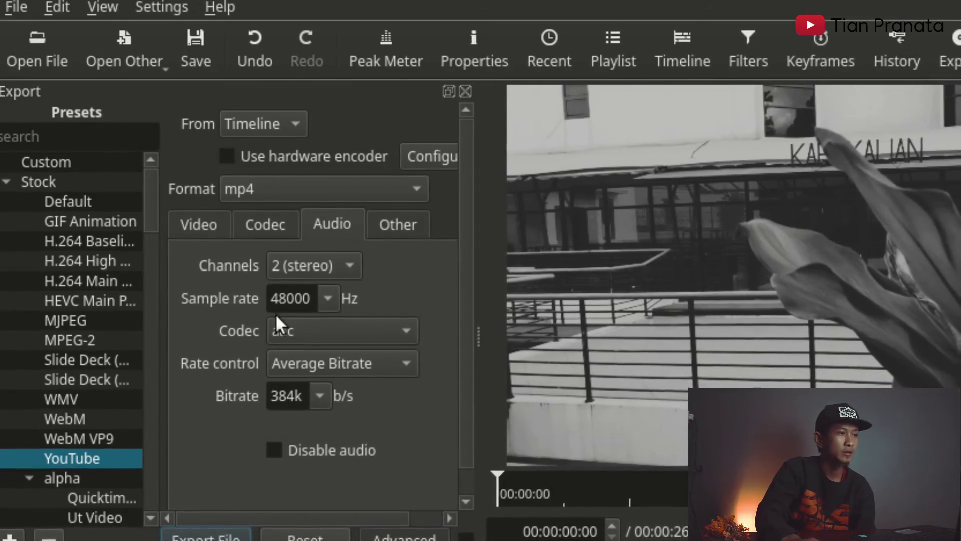
pyautogui.click(400, 227)
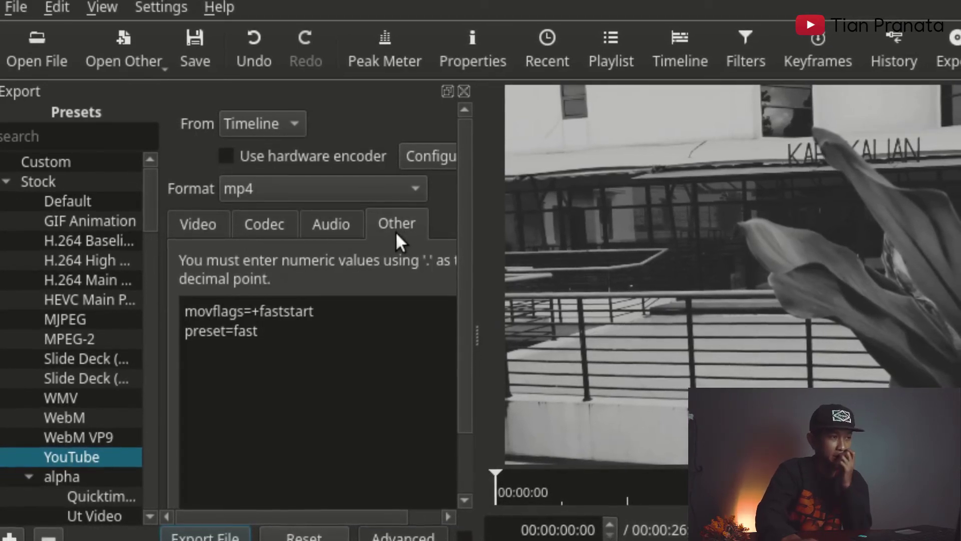
pyautogui.click(188, 234)
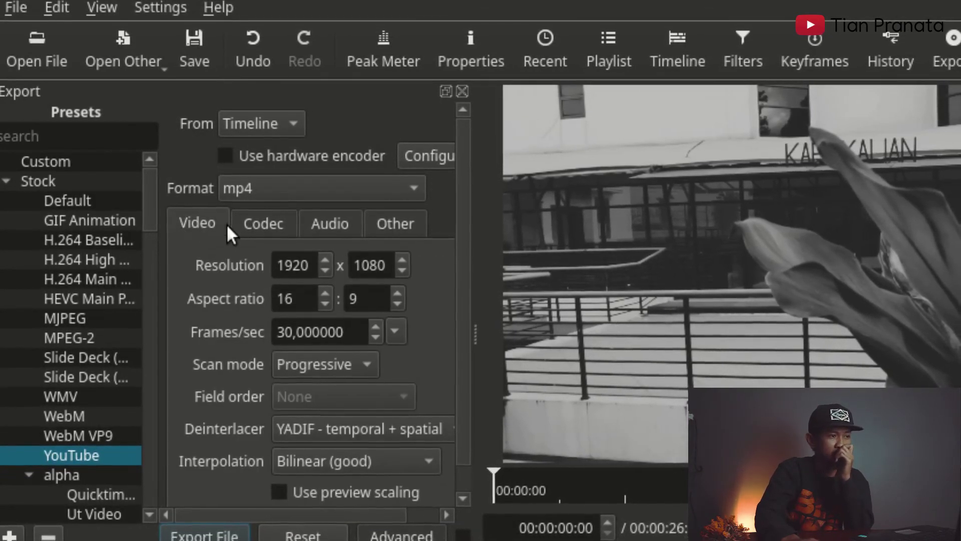